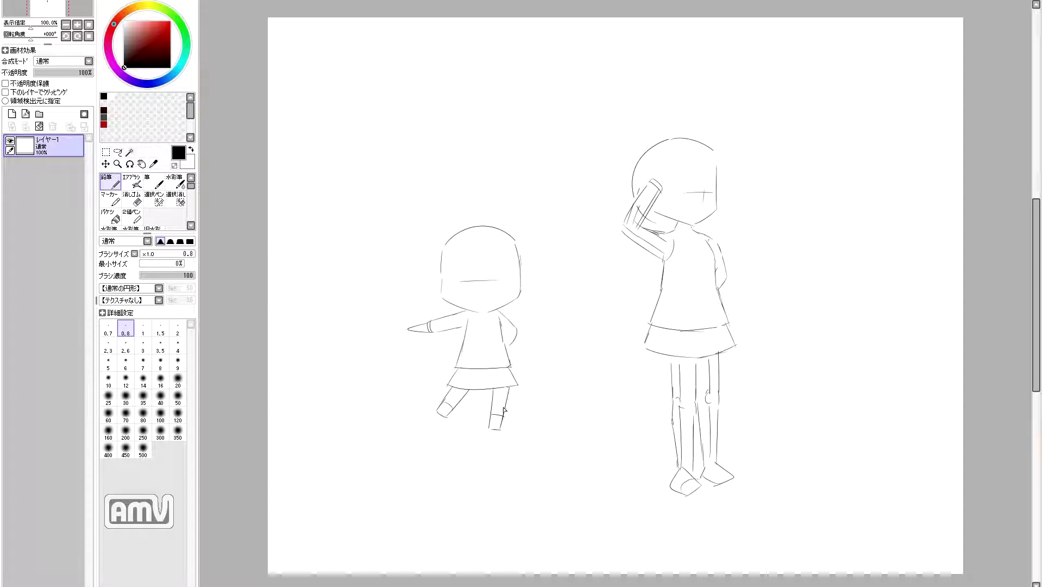
- Sketch the small chibi's short flared hair outline and its two round eyes
drag(450, 230, 428, 235)
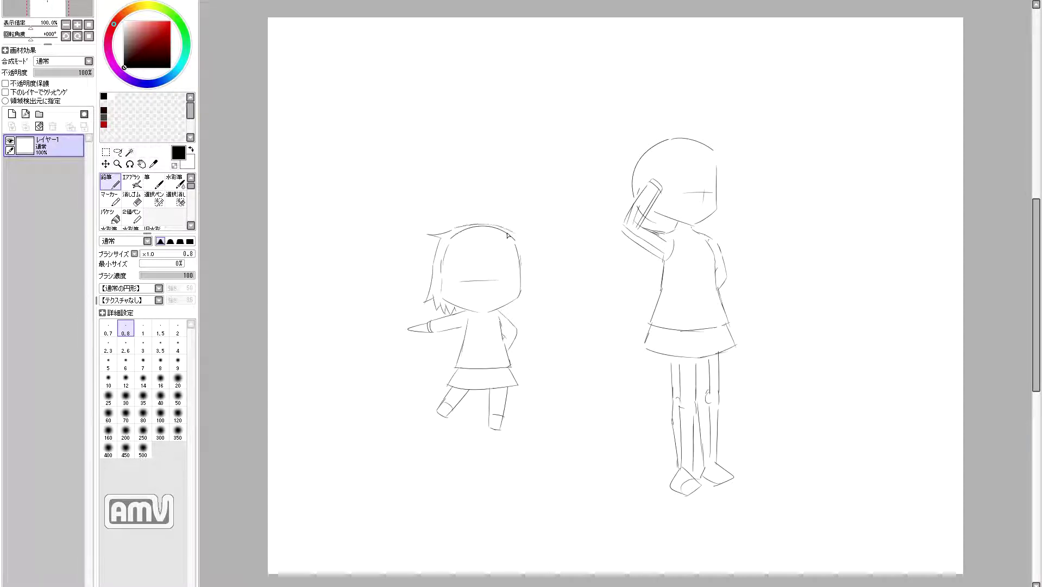
drag(459, 275, 460, 293)
drag(499, 275, 499, 292)
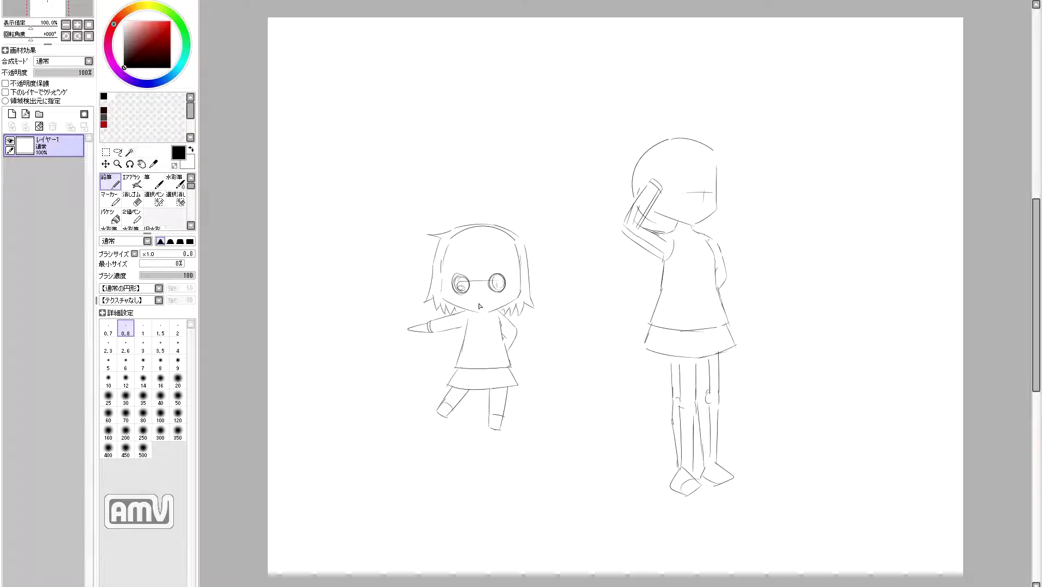
- Check the chibi's face in a mirrored view, undo the last stroke and redraw the eyes
key(h)
drag(770, 276, 776, 288)
key(h)
key(ctrl+z)
mouse_move(461, 275)
mouse_down()
mouse_move(485, 306)
mouse_move(466, 272)
mouse_up()
mouse_move(492, 267)
mouse_down()
mouse_move(512, 258)
mouse_move(492, 268)
mouse_up()
- Sketch spiky bangs on the chibi and a hair outline with a tuft and bangs on the tall figure
key(e)
key(n)
mouse_move(666, 137)
mouse_down()
mouse_move(722, 130)
mouse_move(727, 192)
mouse_up()
drag(635, 150, 656, 143)
mouse_move(456, 245)
mouse_down()
mouse_move(439, 273)
mouse_move(464, 245)
mouse_move(520, 278)
mouse_up()
mouse_move(710, 167)
mouse_down()
mouse_move(706, 188)
mouse_move(686, 185)
mouse_move(681, 163)
mouse_move(657, 231)
mouse_up()
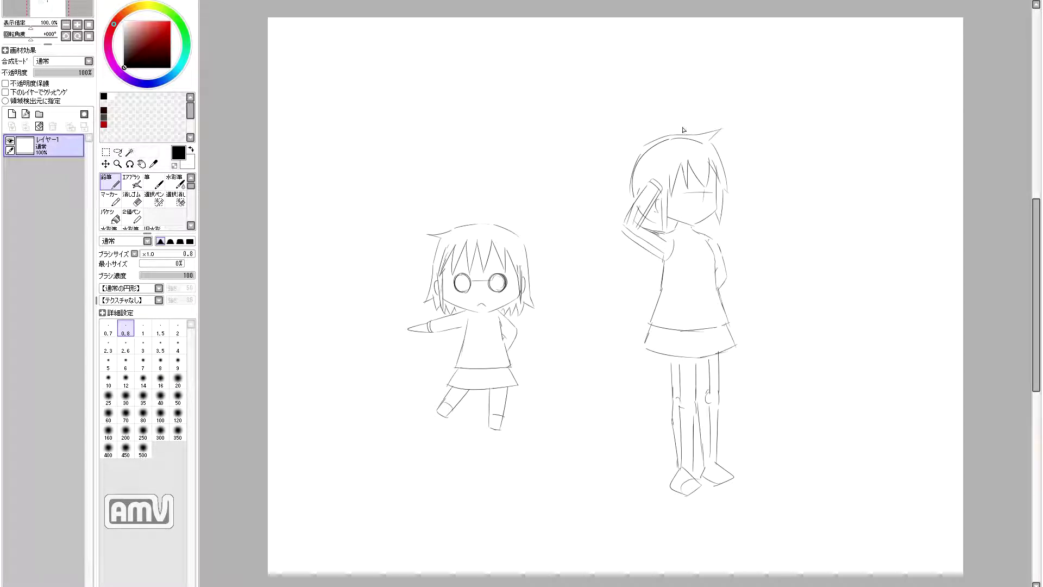
- Clear the tall figure's face guides, then sketch its eyes and small mouth
key(e)
drag(683, 194, 709, 204)
key(n)
drag(680, 193, 692, 205)
mouse_move(687, 220)
mouse_down()
mouse_move(683, 198)
mouse_move(684, 207)
mouse_move(708, 203)
mouse_move(694, 221)
mouse_move(661, 190)
mouse_move(621, 223)
mouse_move(633, 239)
mouse_move(628, 217)
mouse_move(647, 227)
mouse_up()
- Clean up the lines of the tall figure's raised arm and hand beside the head
key(e)
key(n)
key(e)
key(n)
key(e)
key(n)
key(ctrl+y)
key(ctrl+y)
key(ctrl+y)
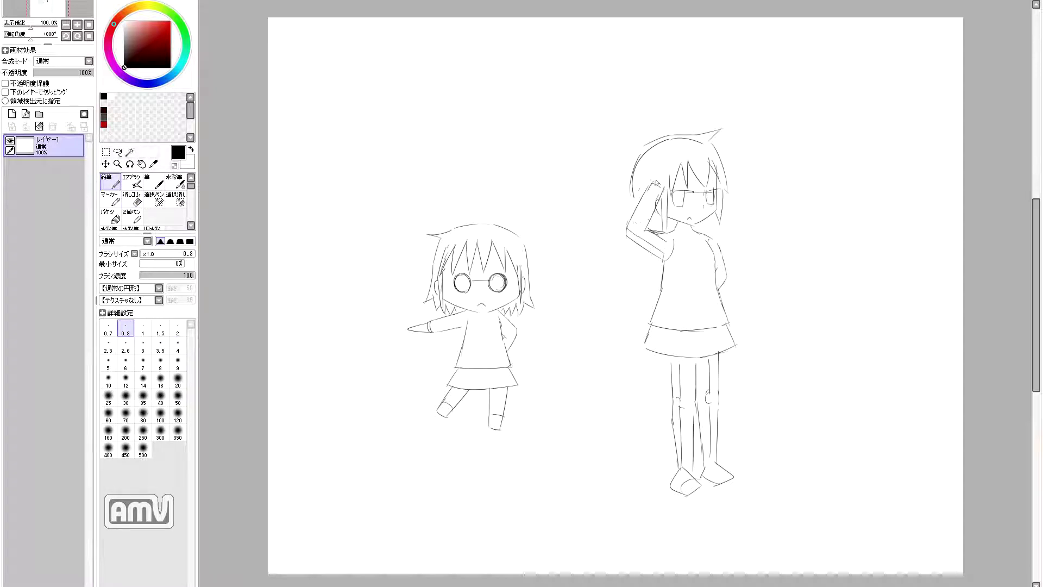
- Mirror the view, lasso the tall figure's head area to adjust it, and release the selection
key(h)
key(b)
key(h)
key(l)
drag(640, 125, 565, 201)
key(ctrl+d)
key(n)
key(h)
- Redraw the tall figure's raised forearm and hand, erasing stray lines around them
drag(513, 241, 538, 229)
drag(561, 230, 579, 237)
key(e)
mouse_move(569, 228)
mouse_down()
mouse_move(588, 229)
mouse_move(517, 213)
mouse_up()
key(n)
key(h)
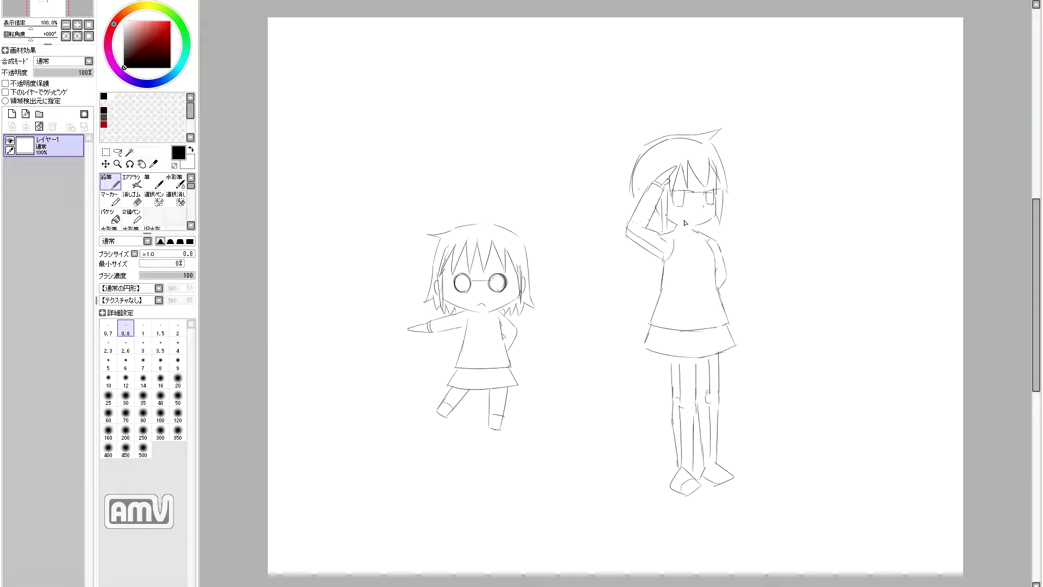
- Retouch the tall figure's mouth and redraw the saluting hand over its brow
drag(685, 225, 691, 224)
key(e)
mouse_move(671, 173)
mouse_down()
mouse_move(634, 232)
mouse_move(661, 184)
mouse_up()
key(n)
key(ctrl+z)
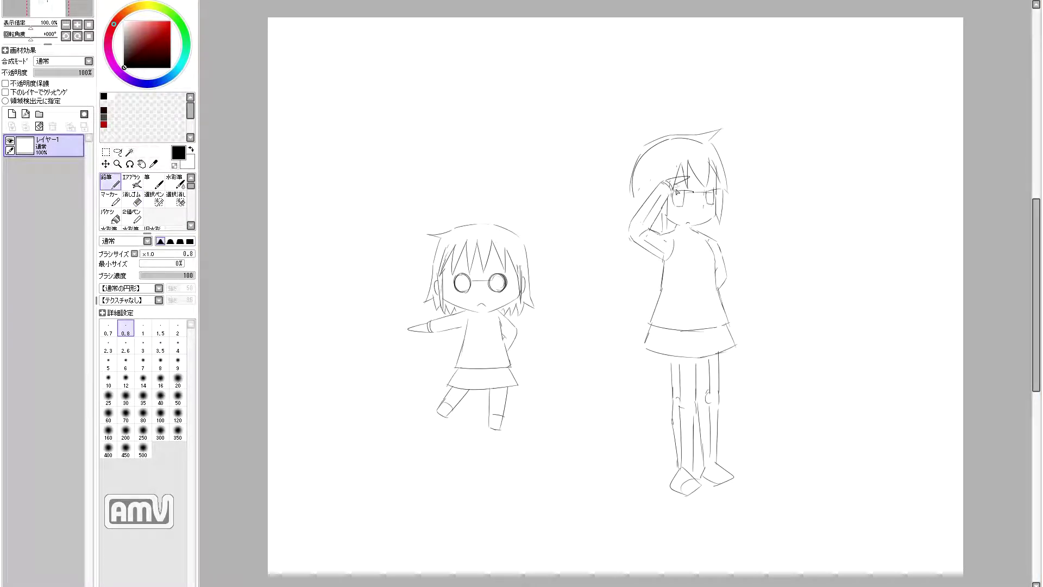
- Lasso the tall figure's legs and shift them up, then redraw the feet as rounded shoes
key(l)
mouse_move(654, 359)
mouse_down()
mouse_move(728, 361)
mouse_move(727, 352)
mouse_up()
key(ctrl+d)
key(n)
mouse_move(679, 471)
mouse_down()
mouse_move(700, 471)
mouse_move(671, 473)
mouse_move(696, 465)
mouse_move(697, 478)
mouse_up()
key(e)
key(e)
key(n)
key(e)
key(n)
key(ctrl+z)
key(e)
key(n)
- Redraw the tall figure's lower leg lines, erasing and undoing unwanted strokes
mouse_move(697, 403)
mouse_down()
mouse_move(698, 475)
mouse_move(675, 477)
mouse_move(734, 467)
mouse_move(705, 463)
mouse_up()
key(ctrl+z)
key(e)
key(n)
key(ctrl+z)
key(e)
key(n)
key(e)
key(n)
key(ctrl+z)
- Shift the chibi's head slightly upward and replace its hair tuft with a smooth rounded outline
key(l)
drag(408, 245, 400, 227)
key(h)
key(h)
key(ctrl+d)
key(n)
key(e)
key(n)
key(e)
key(n)
key(h)
key(h)
- Narrow the tall figure's skirt and draw sock-top lines across both legs
mouse_move(651, 326)
mouse_down()
mouse_move(642, 348)
mouse_move(704, 357)
mouse_move(729, 348)
mouse_up()
key(e)
key(n)
key(e)
key(n)
drag(696, 402, 718, 401)
key(e)
key(n)
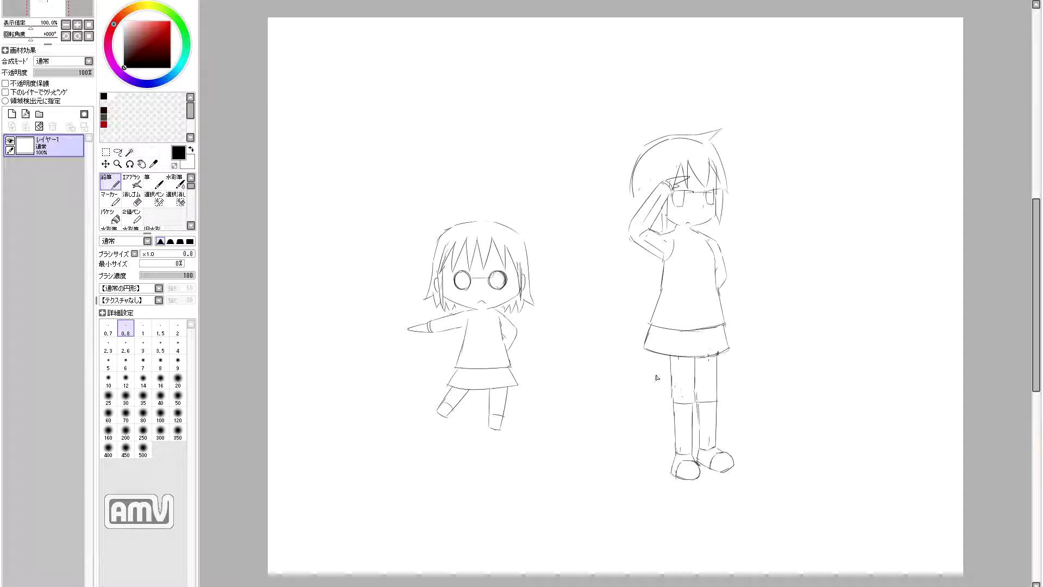
- Redraw the tall figure's thigh outline and tidy the chibi's skirt hem
drag(666, 357, 673, 403)
key(e)
key(n)
key(e)
key(n)
drag(490, 390, 516, 386)
- Erase the back of the tall figure's head and redraw its upper hair outline
key(e)
drag(656, 139, 695, 137)
key(n)
drag(642, 158, 620, 255)
key(ctrl+z)
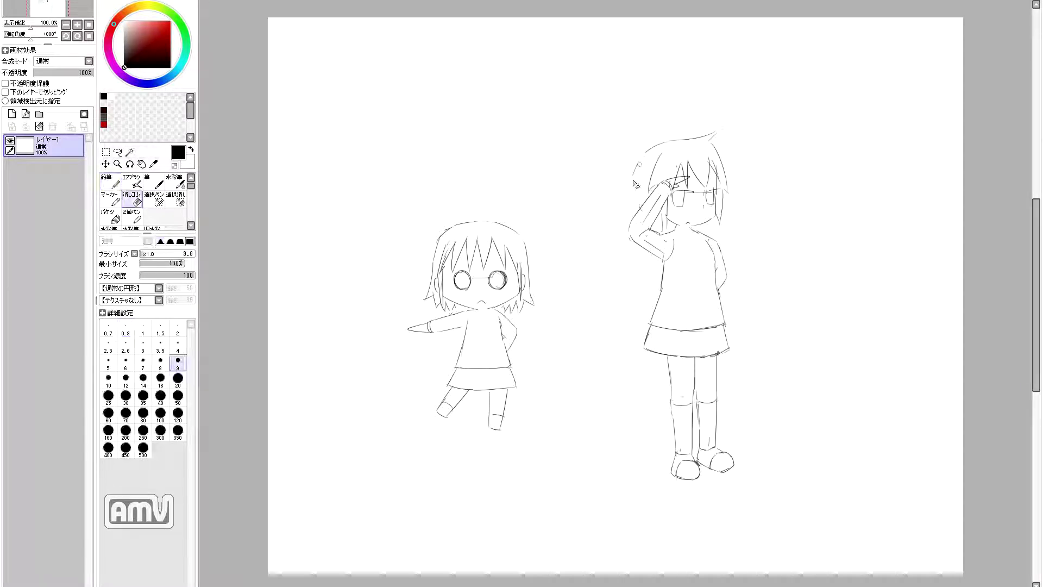
mouse_move(639, 164)
mouse_down()
mouse_move(635, 209)
mouse_move(607, 229)
mouse_up()
- Strengthen the chibi's hair outline and draw long hair falling down the tall figure's back
drag(458, 225, 427, 295)
drag(470, 221, 534, 305)
drag(640, 253, 642, 361)
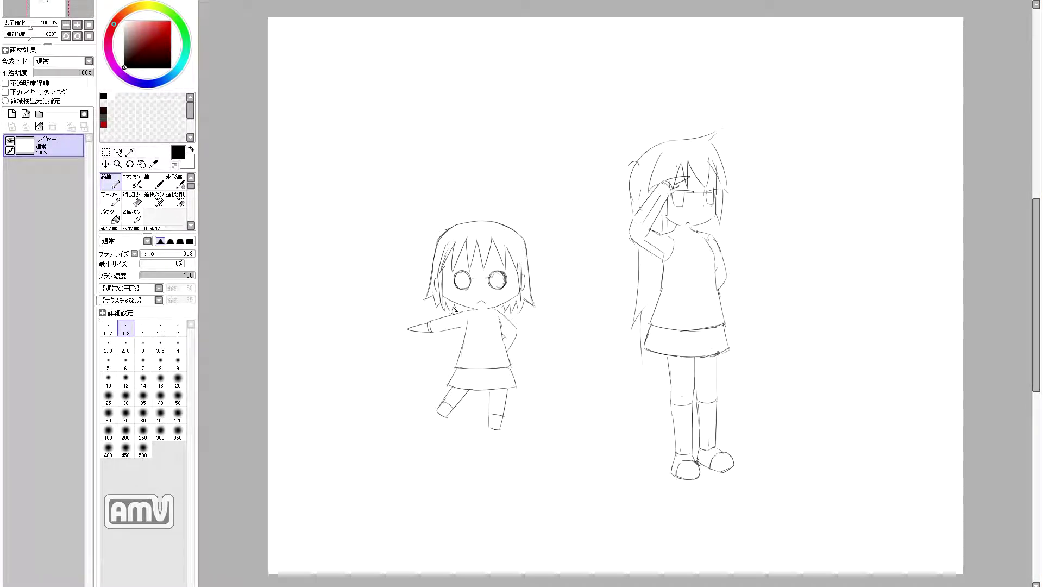
key(ctrl+z)
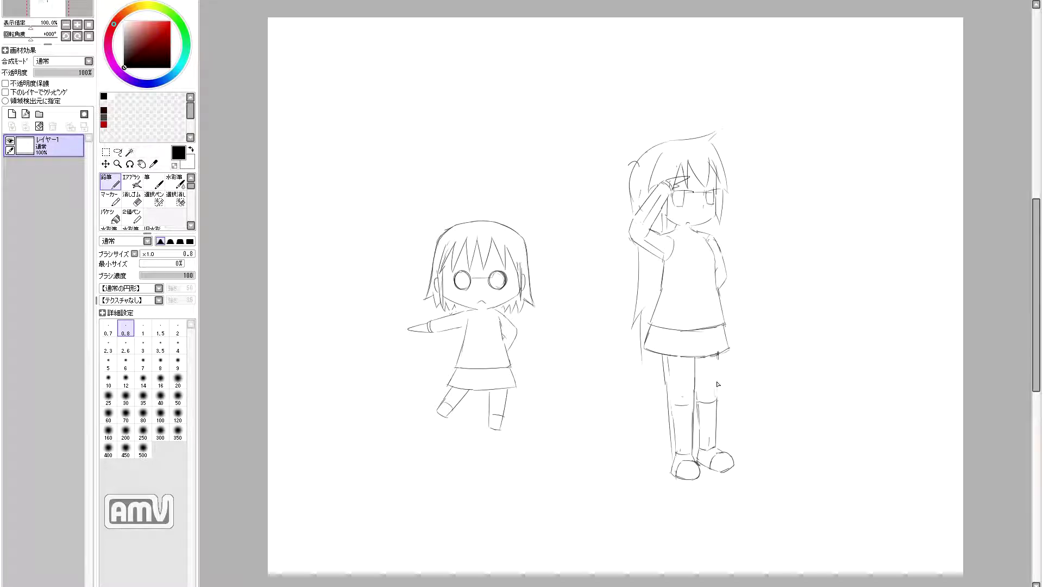
- Firm up the tall figure's leg outlines and draw an open smile on the chibi
drag(666, 380, 673, 453)
drag(473, 298, 491, 296)
drag(694, 356, 696, 451)
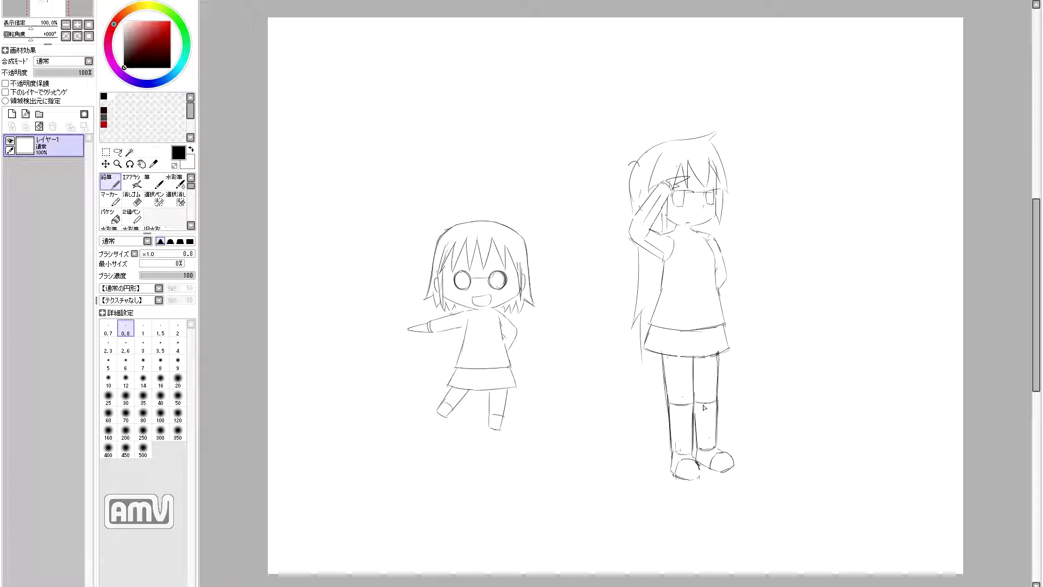
- Undo the last unwanted strokes and draw a necktie below the tall figure's sailor collar
key(ctrl+z)
key(ctrl+z)
key(ctrl+z)
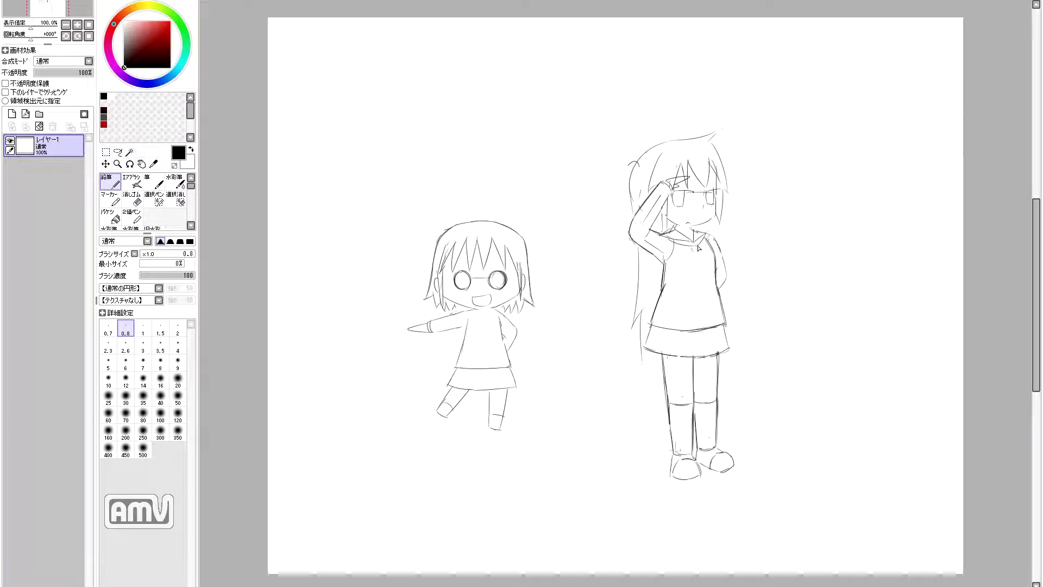
drag(707, 275, 689, 251)
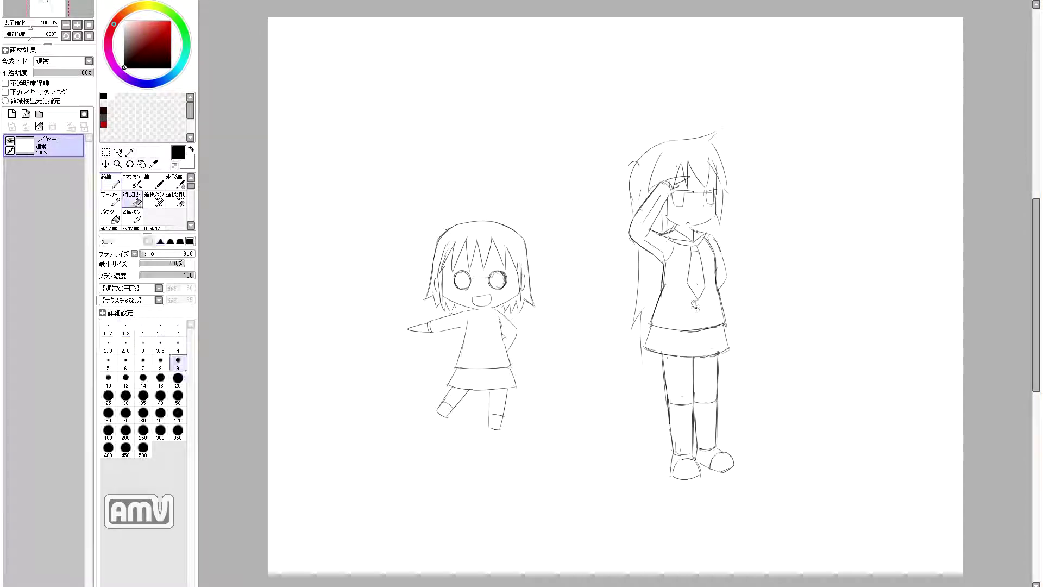
- Lasso the tall figure's skirt and legs, move them up slightly and reconnect the skirt's side line
click(118, 152)
drag(646, 348, 651, 482)
ctrl+drag(713, 423, 713, 412)
key(ctrl+d)
click(110, 181)
drag(650, 326, 649, 341)
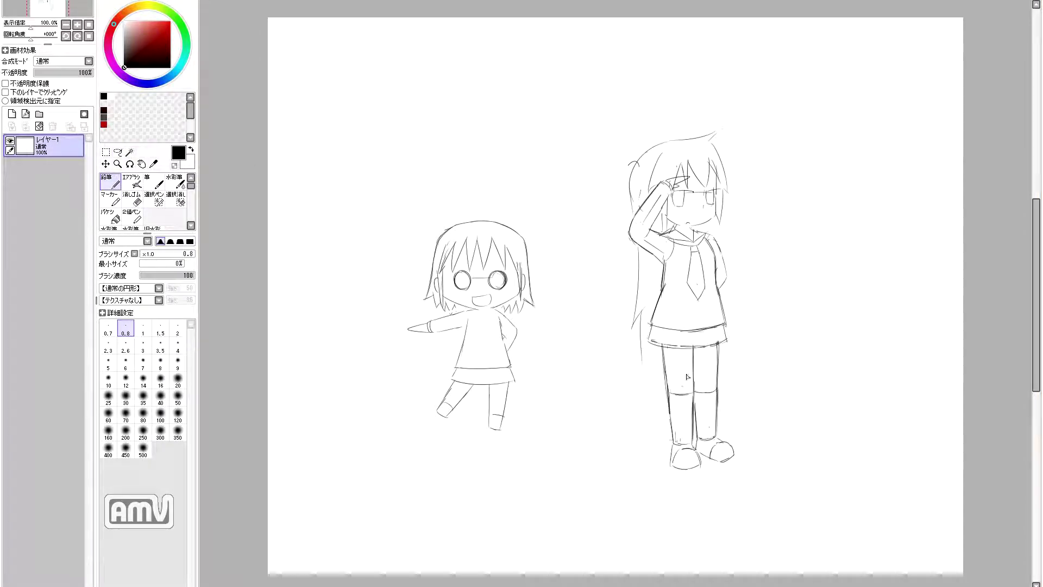
- Erase the front leg's inner lines and shift the front shoe slightly outward on the tall figure
key(e)
mouse_move(694, 380)
mouse_down()
mouse_move(693, 414)
mouse_move(670, 440)
mouse_up()
key(n)
click(118, 152)
key(e)
key(n)
ctrl+drag(669, 465, 705, 458)
- Redraw the inner leg lines of the tall figure to leave a gap between the legs
key(e)
key(n)
key(e)
key(n)
drag(693, 349, 687, 436)
drag(690, 390, 687, 439)
drag(692, 347, 695, 394)
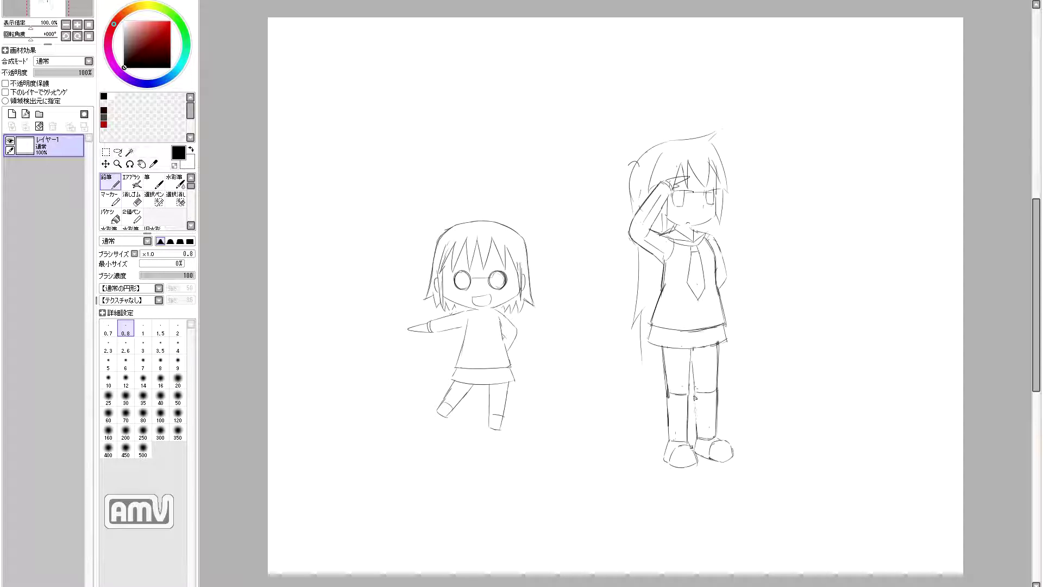
key(e)
key(e)
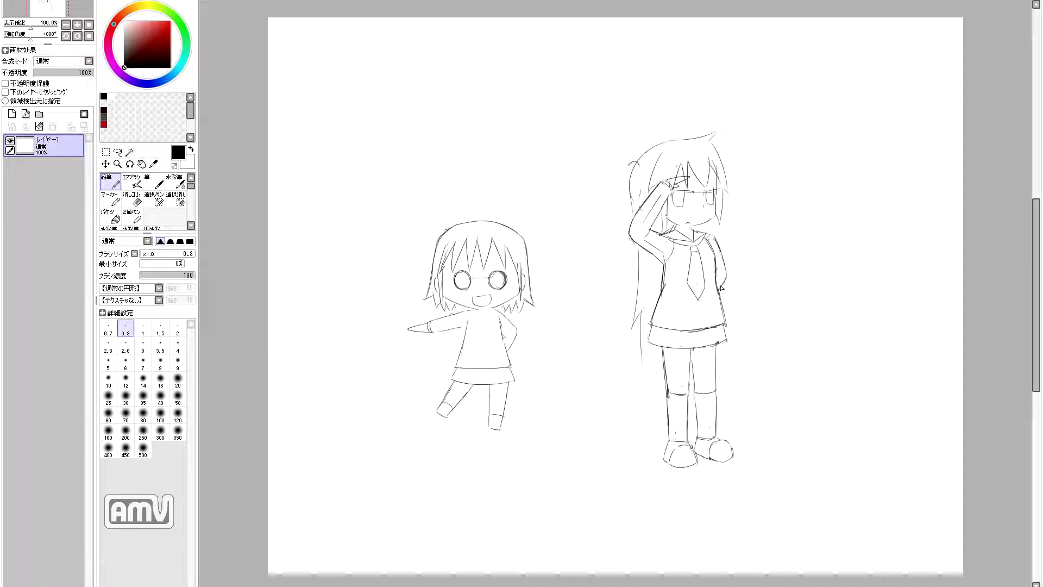
key(e)
key(e)
drag(688, 348, 685, 384)
- Lasso the tall figure's skirt and legs in a mirrored view and transform them slightly toward the chibi
key(h)
key(l)
mouse_move(575, 349)
mouse_down()
mouse_move(507, 343)
mouse_move(499, 354)
mouse_up()
key(ctrl+t)
key(h)
key(h)
key(Return)
key(h)
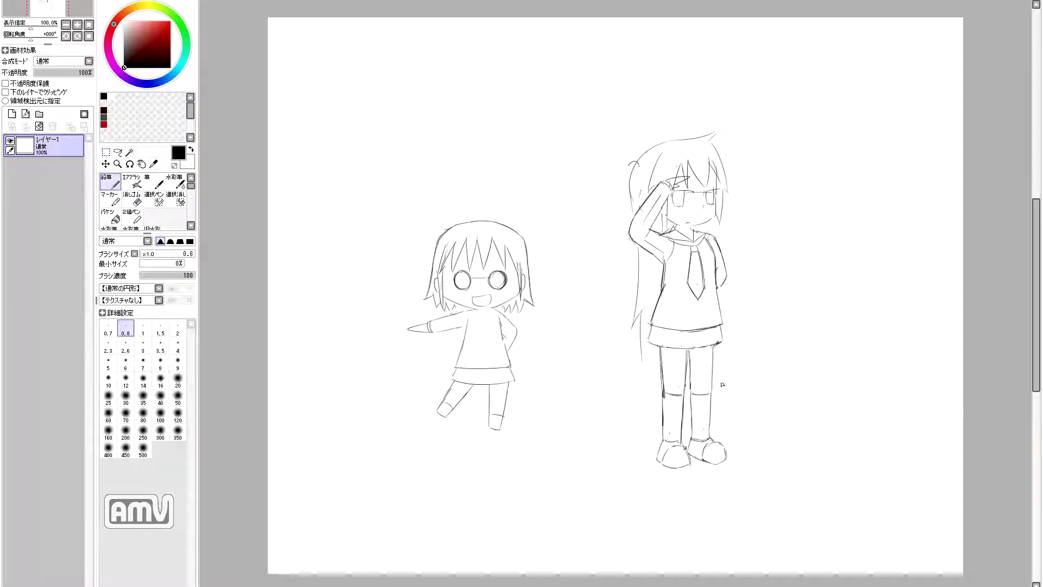
- Redraw the tall figure's head tuft, side locks, crown and long back hair with firmer lines
key(e)
key(e)
key(e)
key(e)
drag(700, 139, 721, 129)
mouse_move(713, 142)
mouse_down()
mouse_move(733, 193)
mouse_move(721, 220)
mouse_up()
key(e)
key(e)
drag(726, 183, 717, 224)
drag(691, 140, 660, 143)
drag(636, 166, 632, 328)
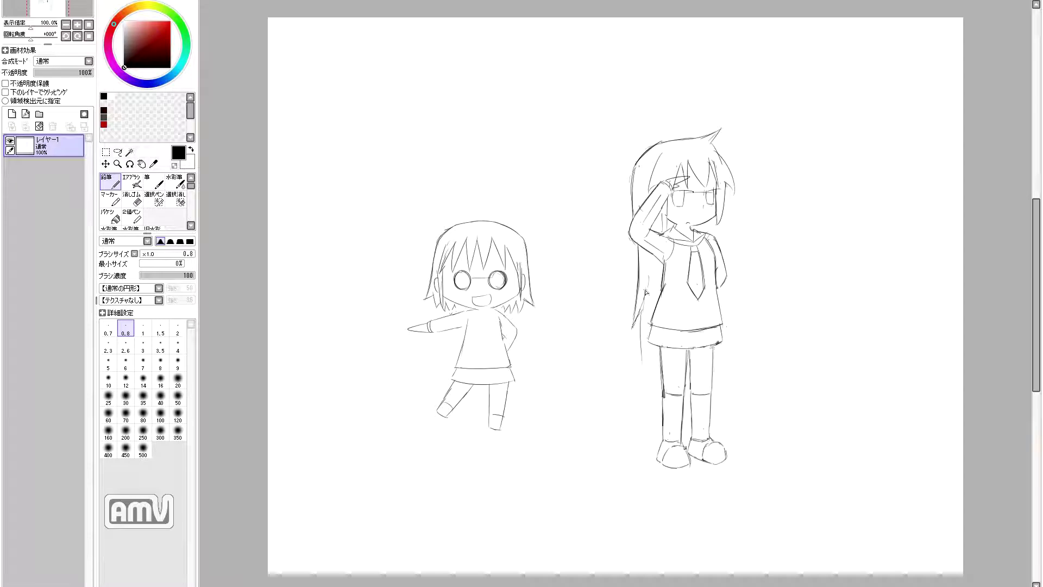
- Redraw the tall figure's long back hair hanging below the saluting elbow with a cleaner line
drag(649, 278, 640, 345)
scroll(694, 206, up, 4)
key(e)
key(e)
mouse_move(698, 150)
mouse_down()
mouse_move(614, 162)
mouse_move(656, 212)
mouse_move(672, 314)
mouse_up()
key(Home)
- Clean up the tall figure's eyes and redraw the necktie narrower and shorter with a knot below the collar
key(h)
key(h)
scroll(720, 280, up, 4)
key(e)
key(e)
mouse_move(663, 223)
mouse_down()
mouse_move(665, 280)
mouse_move(680, 301)
mouse_up()
key(Home)
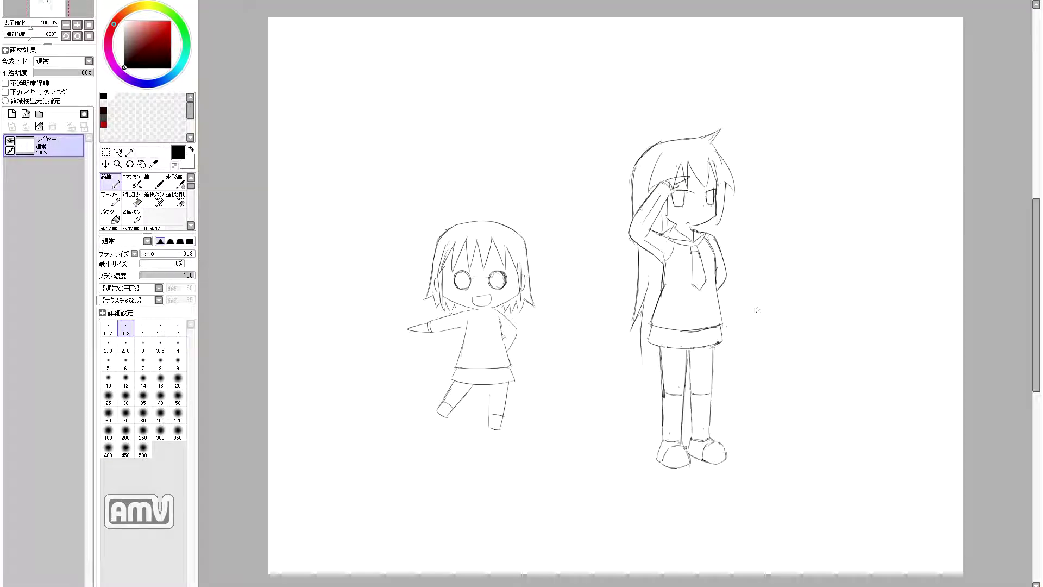
- Select the tall figure's head and scale it down slightly toward the neck, checking it in a mirrored view
click(117, 152)
mouse_move(634, 126)
mouse_down()
mouse_move(625, 204)
mouse_move(626, 139)
mouse_up()
key(ctrl+t)
key(h)
drag(737, 126, 728, 140)
key(h)
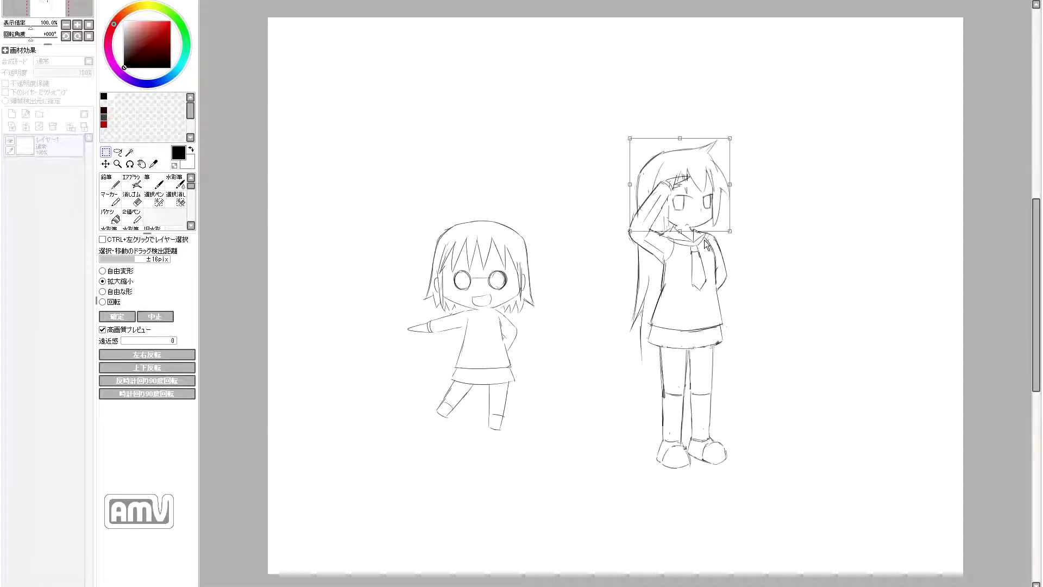
key(Return)
key(ctrl+d)
- Redraw the chibi's shirt hem, skirt, legs and sock lines with firmer lines
key(n)
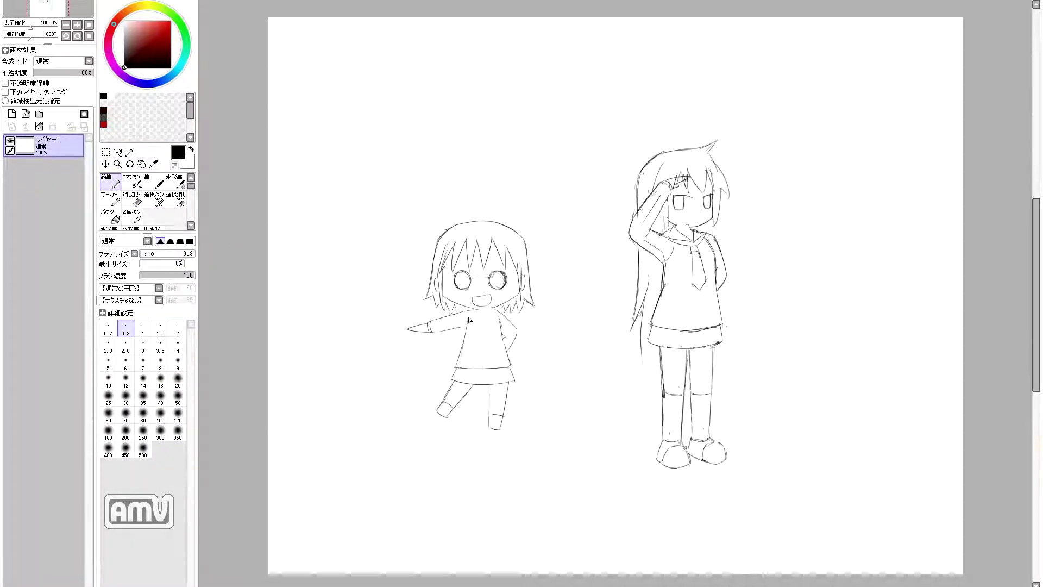
key(e)
drag(509, 367, 458, 369)
key(n)
mouse_move(456, 368)
mouse_down()
mouse_move(509, 369)
mouse_move(502, 428)
mouse_up()
drag(504, 416, 489, 414)
drag(501, 430, 489, 428)
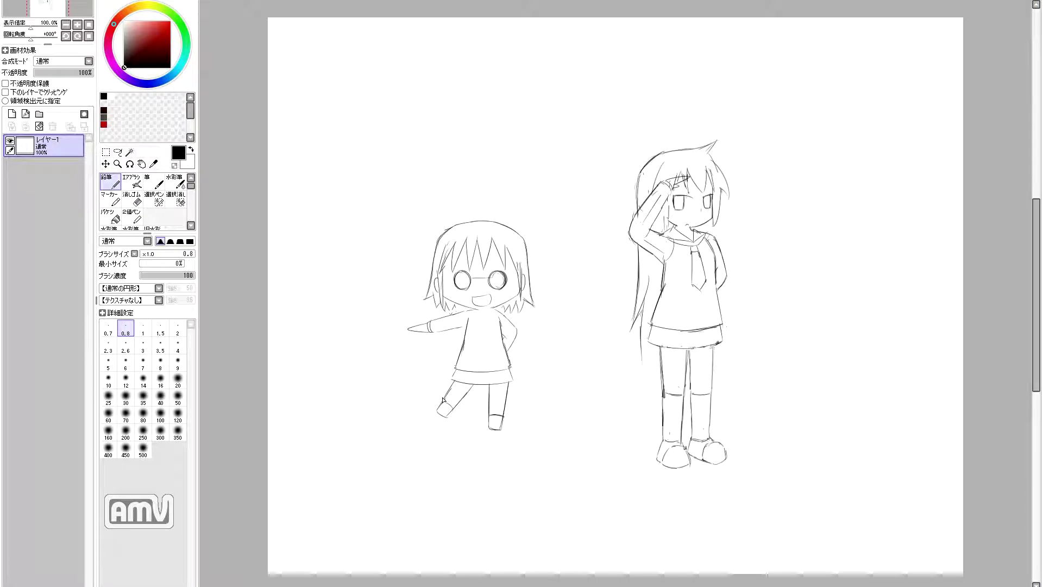
- Redraw the chibi's outstretched arm and give it a pointing hand
drag(475, 309, 432, 321)
drag(466, 326, 423, 332)
key(e)
key(n)
- Mirror the view, select the chibi's head and move it up away from the body
key(h)
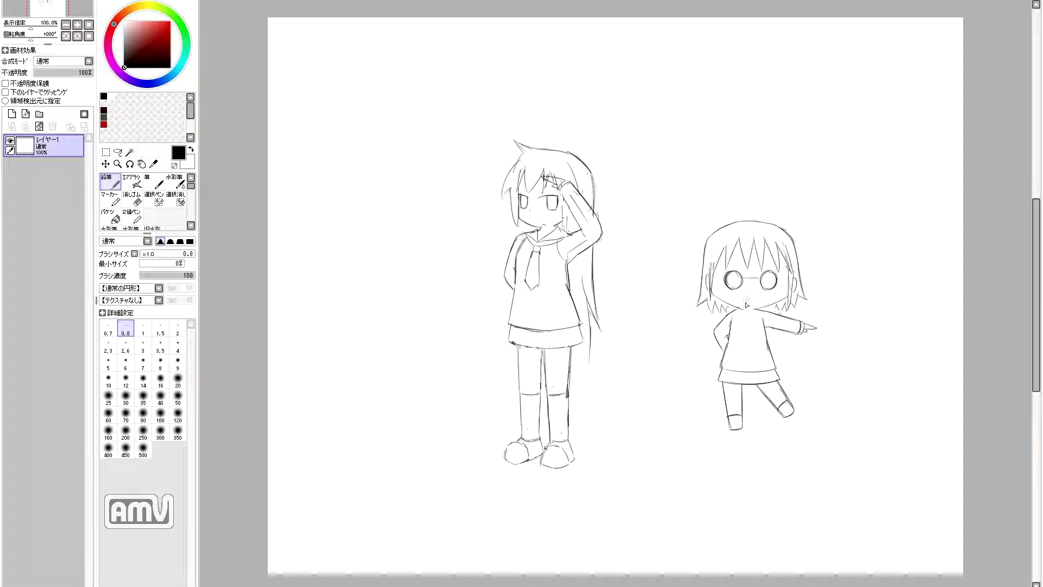
click(117, 152)
mouse_move(699, 222)
mouse_down()
mouse_move(711, 320)
mouse_move(810, 228)
mouse_up()
drag(752, 272, 747, 254)
key(ctrl+d)
- Redraw the chibi's open mouth, lower face line, ears and side hair, comparing normal and mirrored views
key(e)
key(n)
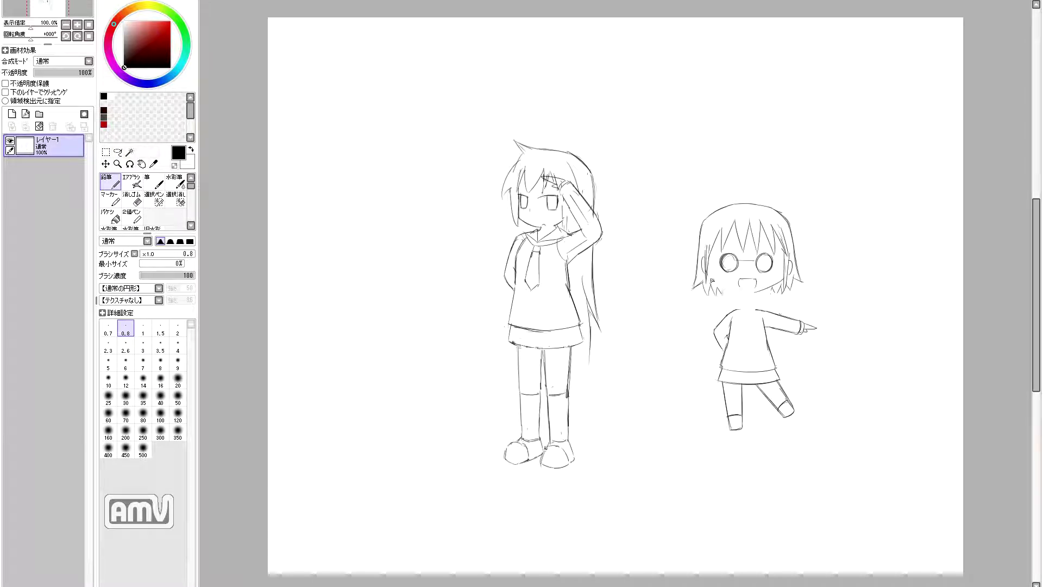
key(e)
key(e)
key(e)
key(e)
key(e)
key(e)
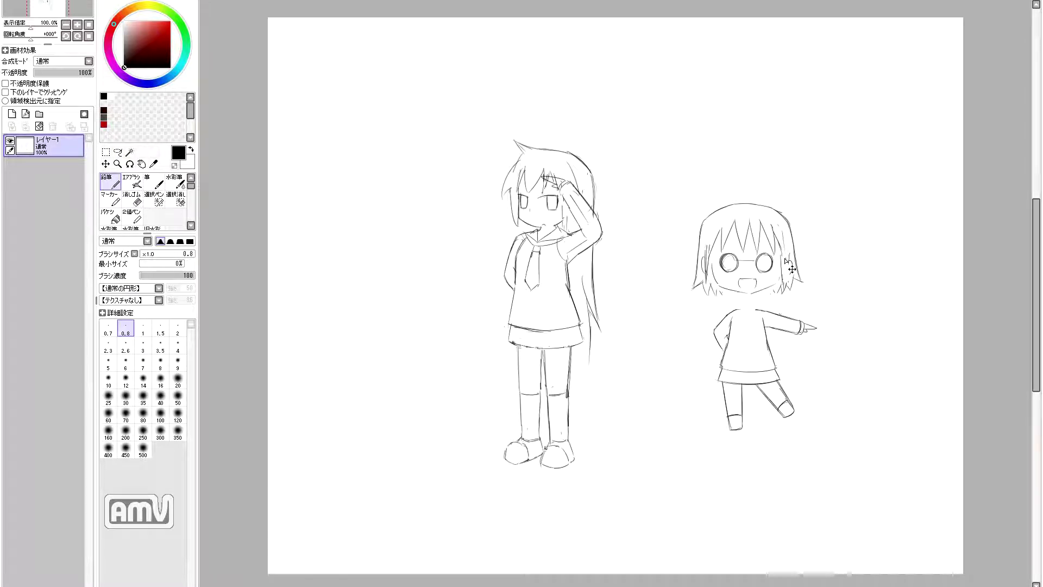
key(h)
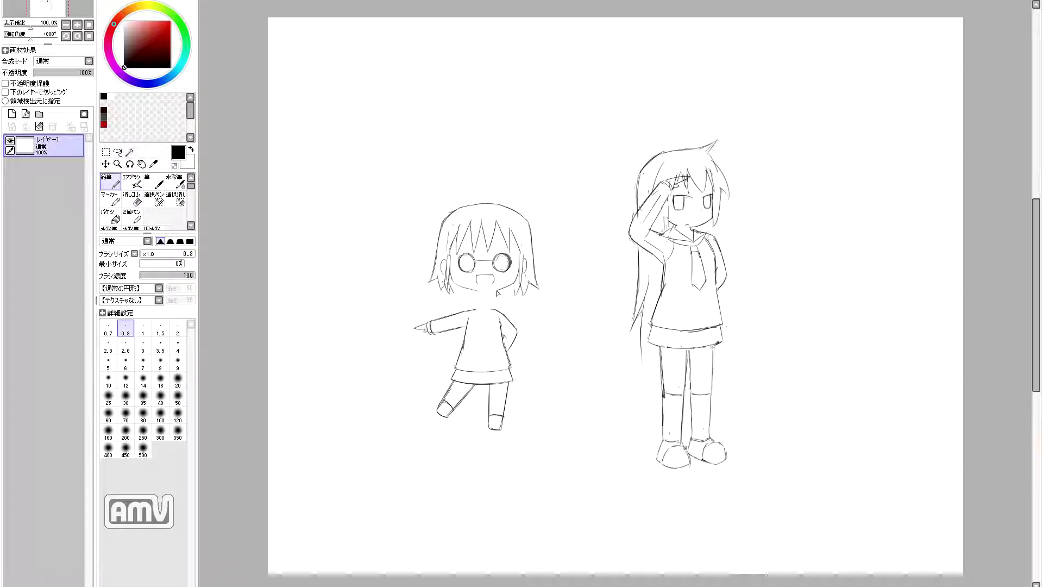
key(h)
key(e)
key(e)
key(h)
- Lasso the chibi's head, move it back down onto the neck, and widen the outstretched arm's sleeve
key(l)
drag(508, 275, 507, 293)
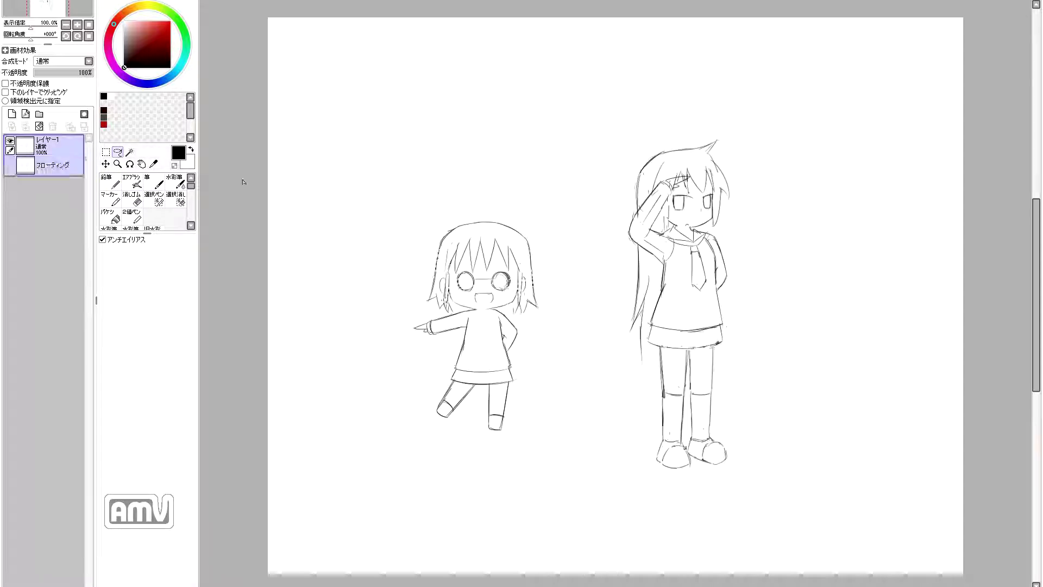
key(n)
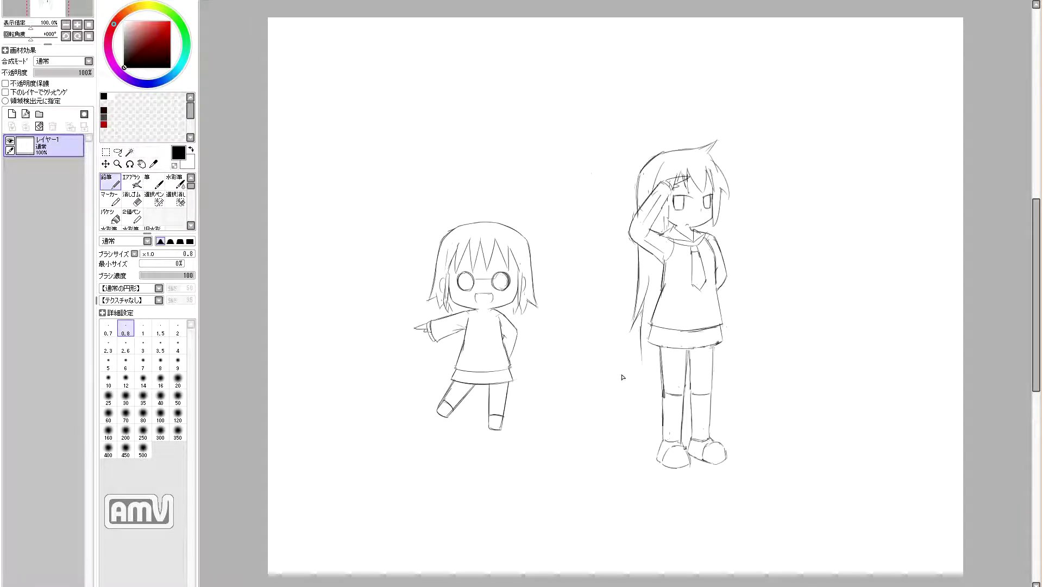
- Add a sailor collar and necktie to the chibi and move the whole chibi closer to the tall figure and slightly lower
key(h)
key(h)
mouse_move(487, 334)
mouse_down()
mouse_move(473, 359)
mouse_move(561, 397)
mouse_up()
key(h)
key(h)
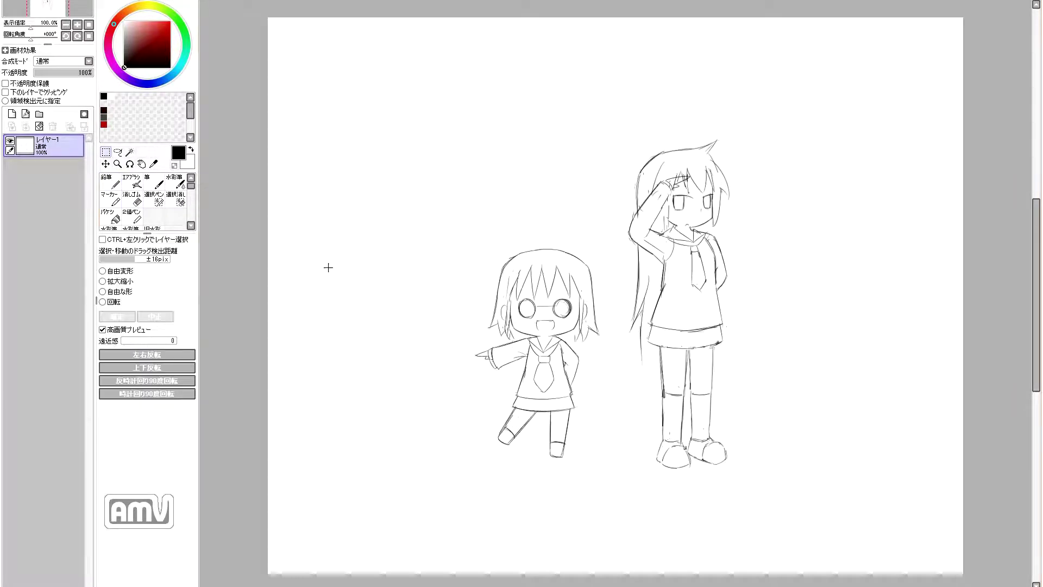
- Lengthen the tall figure's necktie and touch up the side hair near the jaw, checking in mirrored view
key(h)
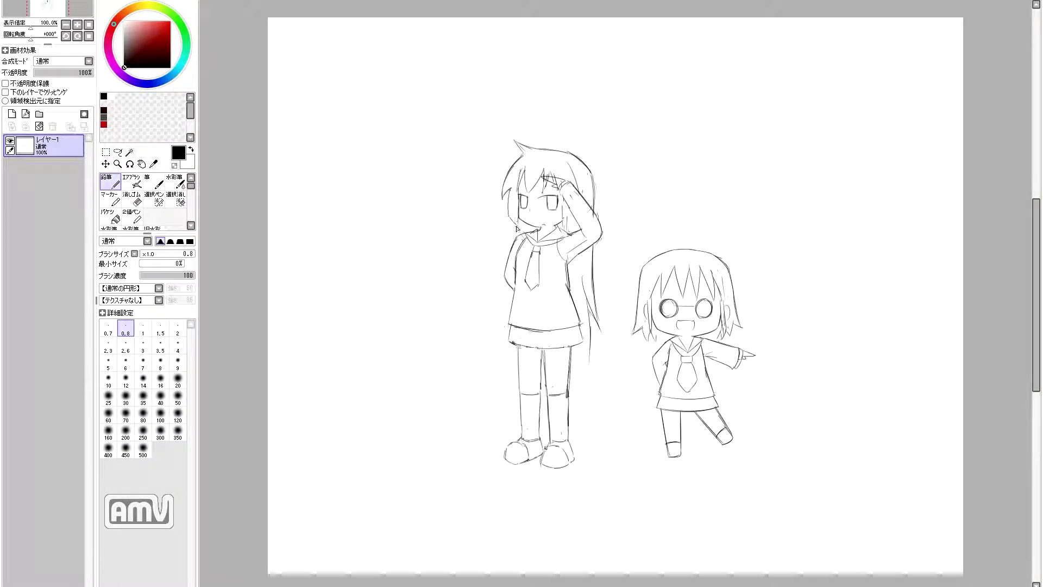
key(h)
key(h)
key(h)
key(e)
key(n)
key(ctrl+z)
drag(698, 253, 694, 287)
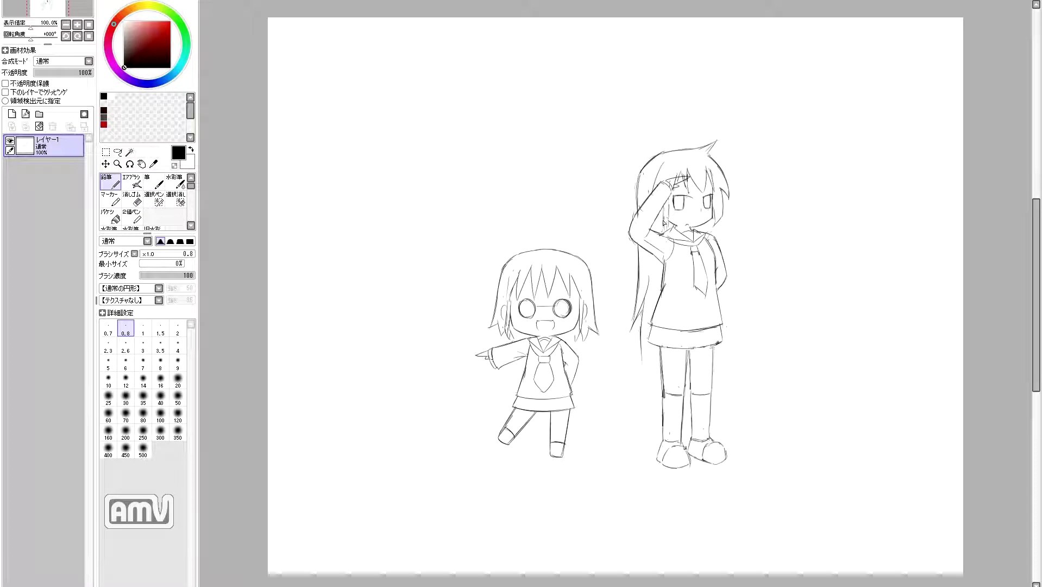
key(e)
key(n)
key(h)
key(h)
- Add a new layer above the sketch, lower the sketch layer's opacity to 31%, and make the new layer active
click(12, 113)
click(48, 169)
drag(76, 72, 53, 72)
click(82, 139)
- Trace the tall figure's saluting arm, shirt sides and hem, and bent rear arm on the new layer
drag(661, 184, 634, 241)
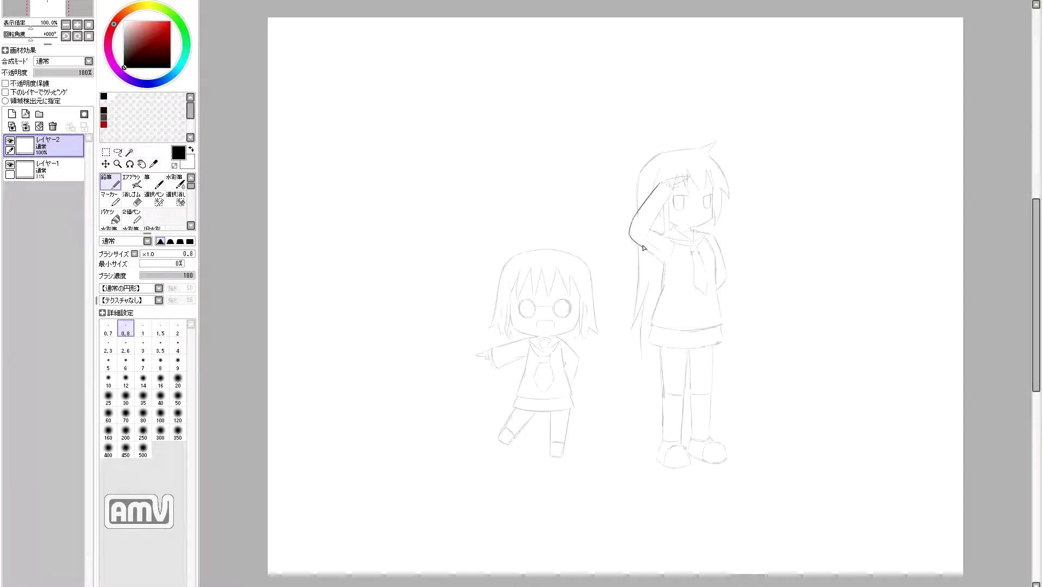
key(ctrl+z)
drag(651, 325, 723, 325)
key(ctrl+z)
drag(716, 284, 722, 325)
drag(710, 244, 716, 282)
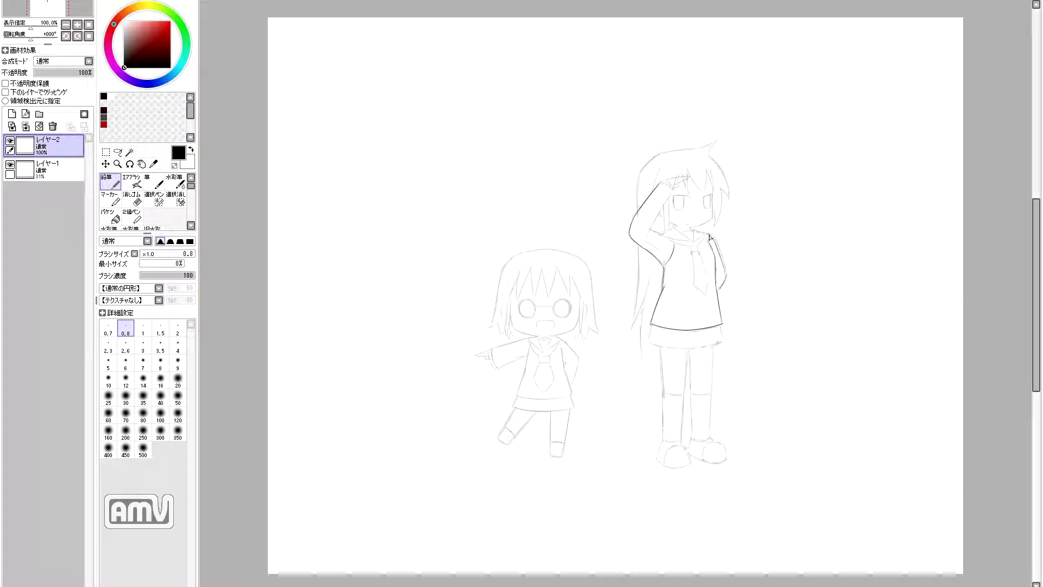
- Trace the tall figure's skirt, both legs and shoes over the faded sketch
drag(718, 350, 672, 352)
drag(665, 465, 686, 462)
drag(712, 345, 710, 435)
mouse_move(692, 398)
mouse_down()
mouse_move(691, 453)
mouse_move(710, 437)
mouse_move(728, 463)
mouse_move(683, 468)
mouse_move(688, 461)
mouse_up()
key(e)
key(n)
key(e)
key(n)
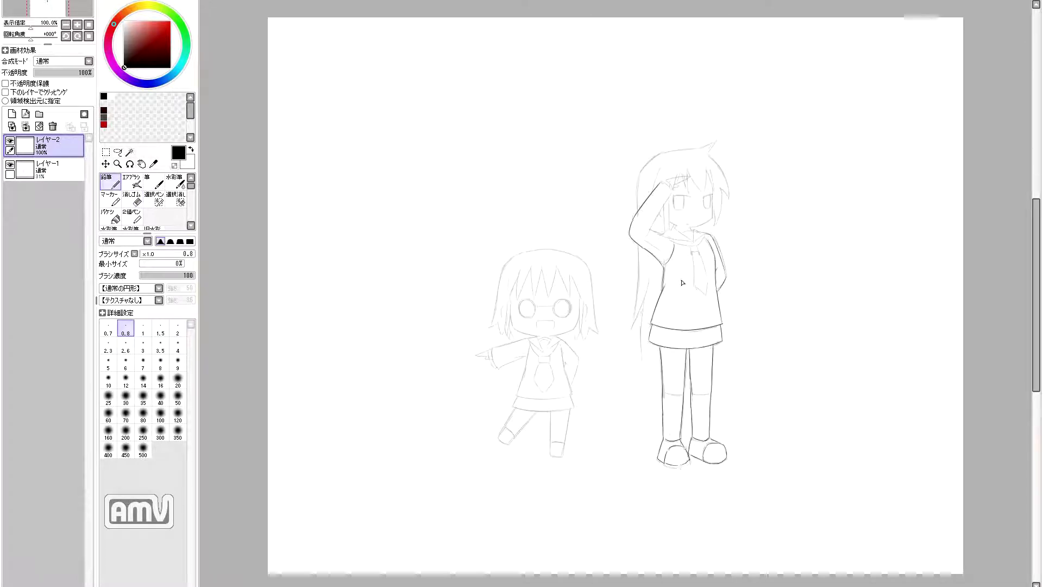
- Trace the tall figure's sailor collar, necktie, face, fringe and side hair
scroll(685, 266, up, 2)
drag(703, 215, 728, 203)
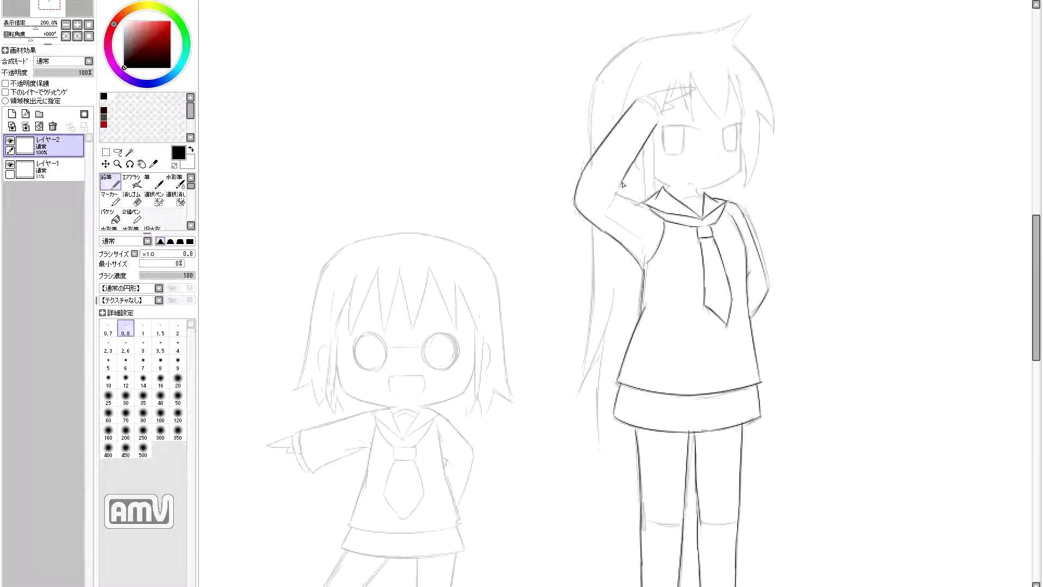
drag(712, 108, 690, 165)
drag(694, 87, 727, 73)
drag(727, 73, 711, 98)
drag(713, 101, 752, 191)
drag(752, 192, 738, 171)
drag(737, 171, 724, 244)
drag(719, 171, 711, 235)
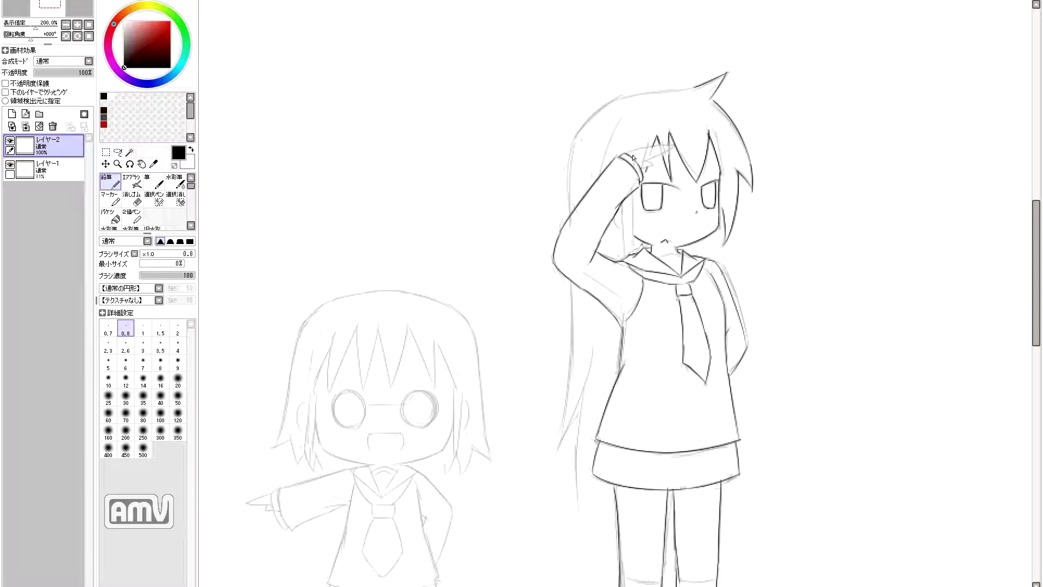
- Trace the tall figure's crown and the long back hair falling behind the saluting arm
mouse_move(651, 94)
mouse_down()
mouse_move(579, 138)
mouse_move(569, 215)
mouse_up()
drag(581, 340, 579, 242)
mouse_move(570, 183)
mouse_down()
mouse_move(536, 373)
mouse_move(584, 271)
mouse_up()
mouse_move(585, 272)
mouse_down()
mouse_move(610, 452)
mouse_move(605, 353)
mouse_up()
- Trace the chibi's outstretched sleeve and its cuff over the faded sketch
drag(304, 304, 598, 330)
drag(560, 315, 630, 294)
drag(561, 318, 573, 356)
drag(573, 356, 630, 328)
key(e)
key(n)
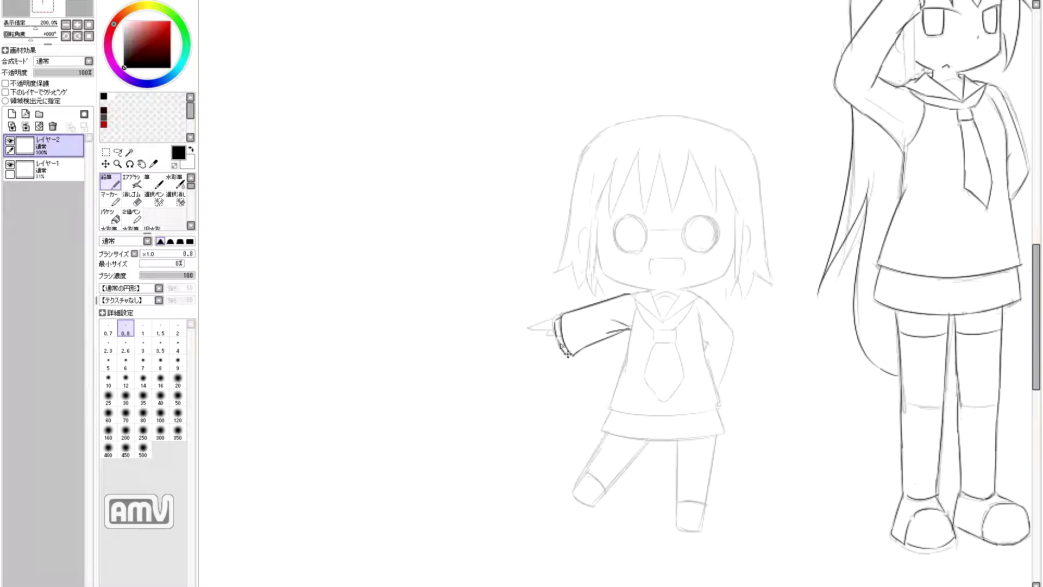
- Trace the chibi's shoulder, bent arm, shirt body and skirt
drag(666, 323, 700, 297)
drag(703, 338, 713, 356)
key(e)
drag(609, 408, 686, 413)
key(n)
drag(610, 411, 603, 432)
drag(604, 433, 725, 434)
drag(720, 413, 725, 433)
- Trace the chibi's legs with their sock lines, and the sailor collar and necktie
drag(605, 435, 573, 495)
drag(649, 442, 595, 505)
drag(573, 496, 577, 506)
key(e)
drag(716, 437, 702, 530)
key(n)
mouse_move(677, 525)
mouse_down()
mouse_move(698, 533)
mouse_move(705, 505)
mouse_up()
drag(692, 305, 689, 383)
drag(632, 384, 651, 407)
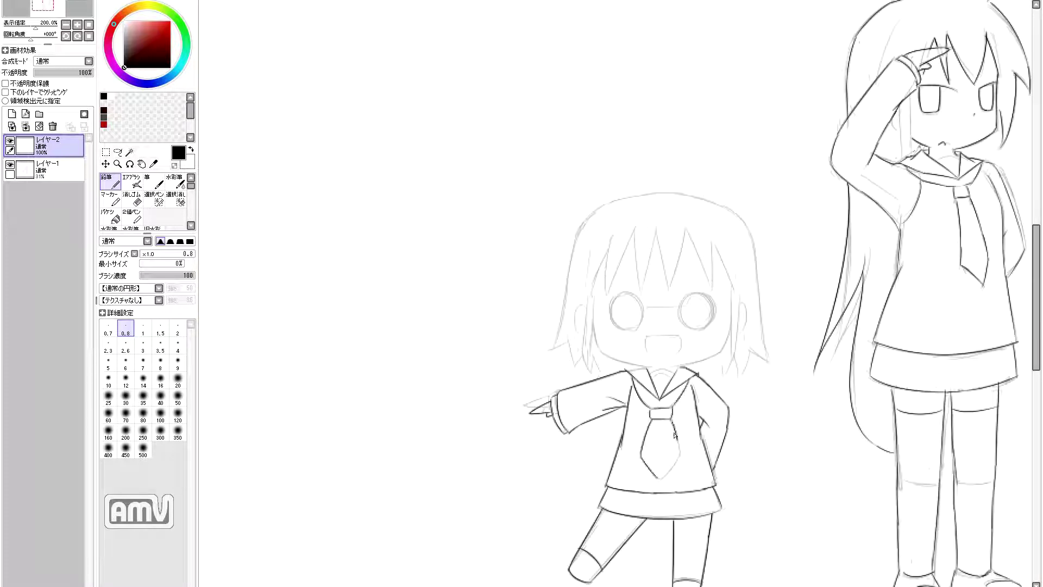
- Trace the chibi's outer hair, face outline, jagged fringe, side locks and ears
drag(621, 198, 564, 346)
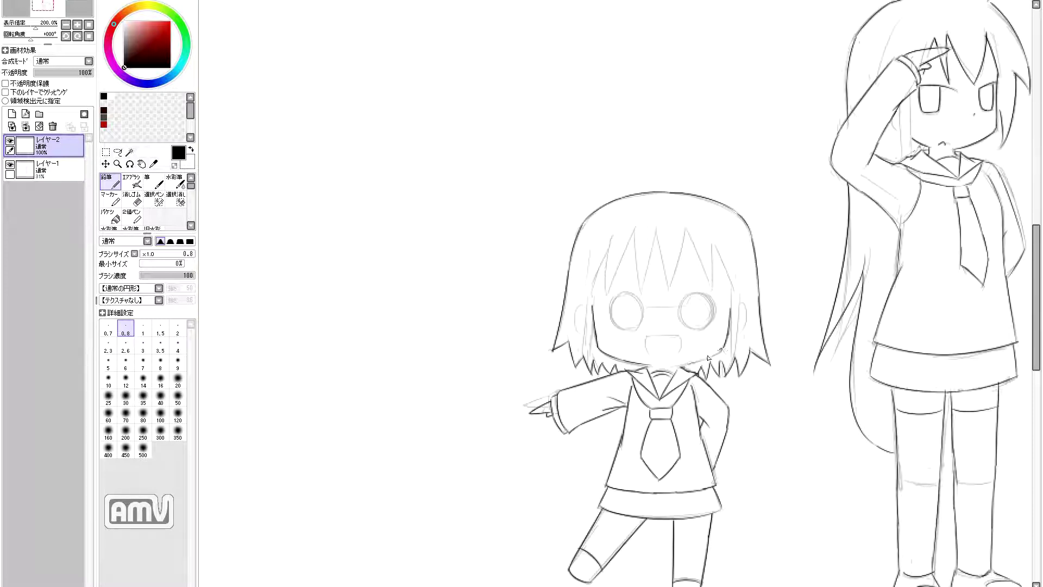
drag(712, 354, 679, 365)
drag(589, 251, 607, 251)
drag(610, 240, 655, 231)
drag(656, 231, 686, 228)
drag(686, 228, 723, 250)
drag(729, 281, 731, 310)
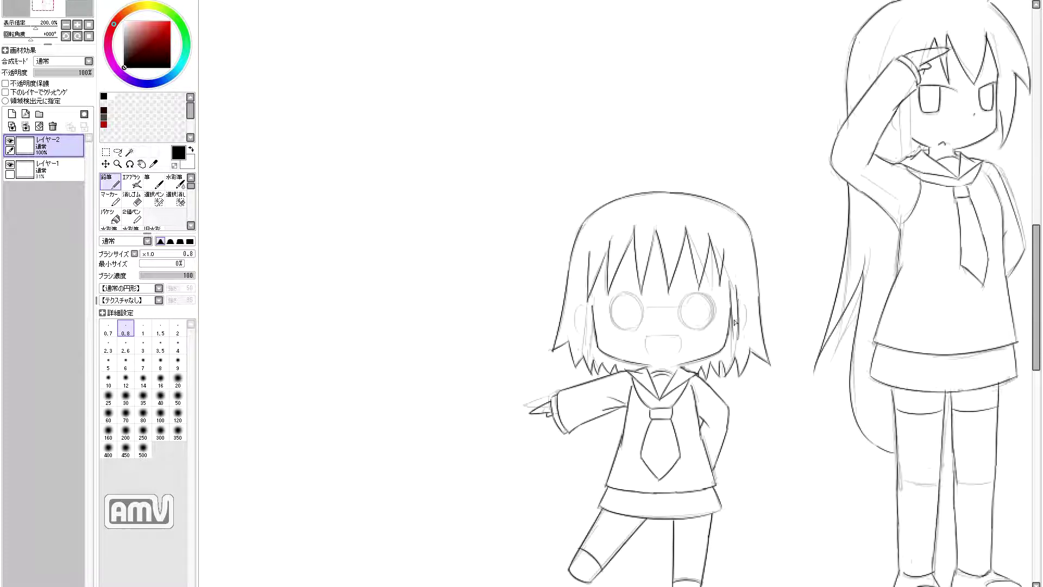
drag(591, 292, 600, 353)
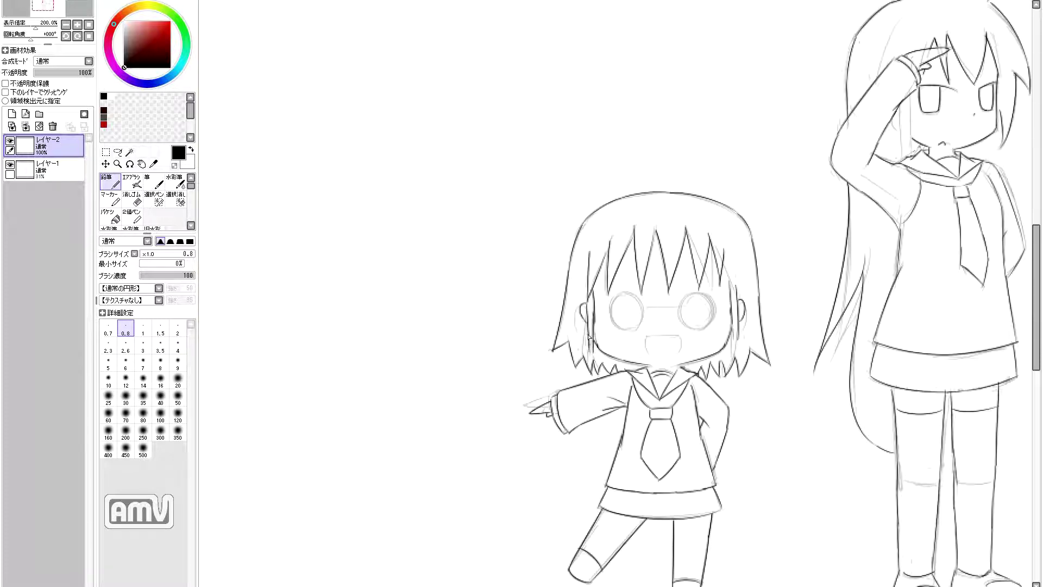
- Set the pencil size to 0.7, mark both chibi eyes with the selection pen at size 30, and fill them with black
key(Home)
key(bracketleft)
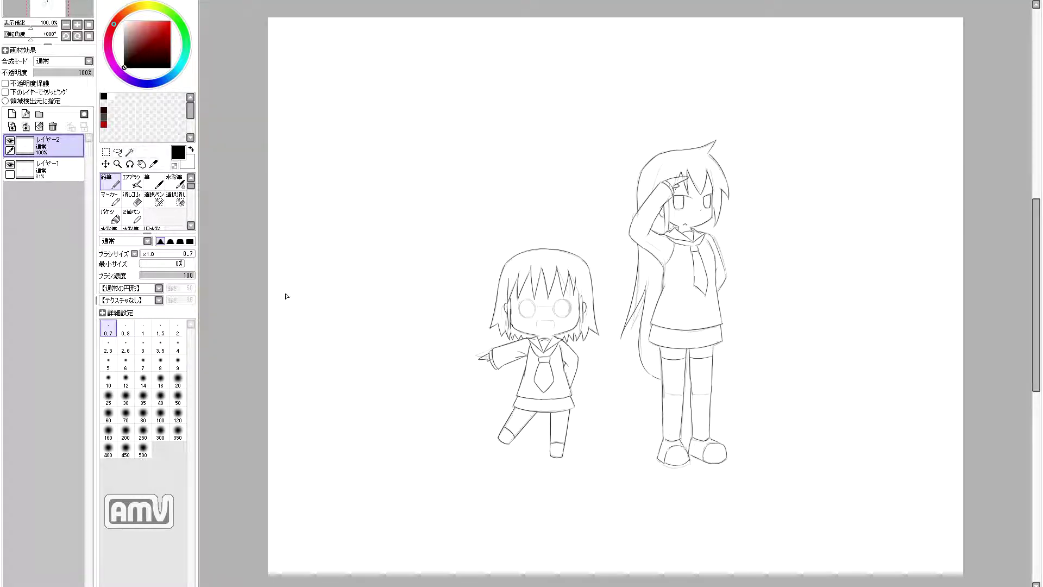
click(159, 199)
click(126, 397)
click(526, 308)
click(563, 308)
scroll(593, 292, up, 4)
drag(593, 293, 668, 548)
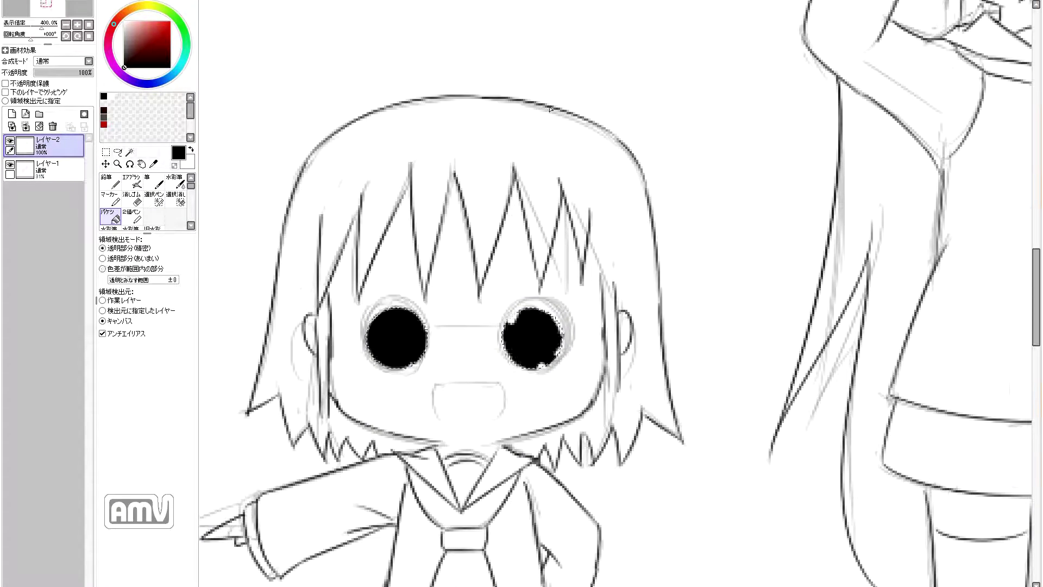
scroll(546, 288, up, 2)
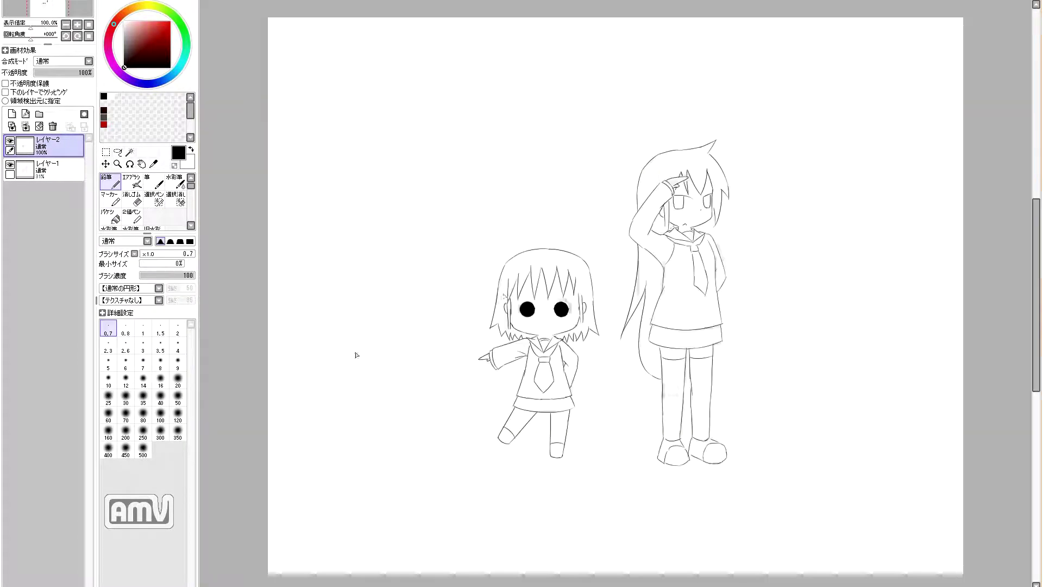
- Hide the sketch layer, then draw the chibi's small frowning mouth and slanted eyebrows, checking the drawing in mirrored view
scroll(602, 418, up, 5)
scroll(609, 431, down, 5)
scroll(550, 333, up, 2)
key(h)
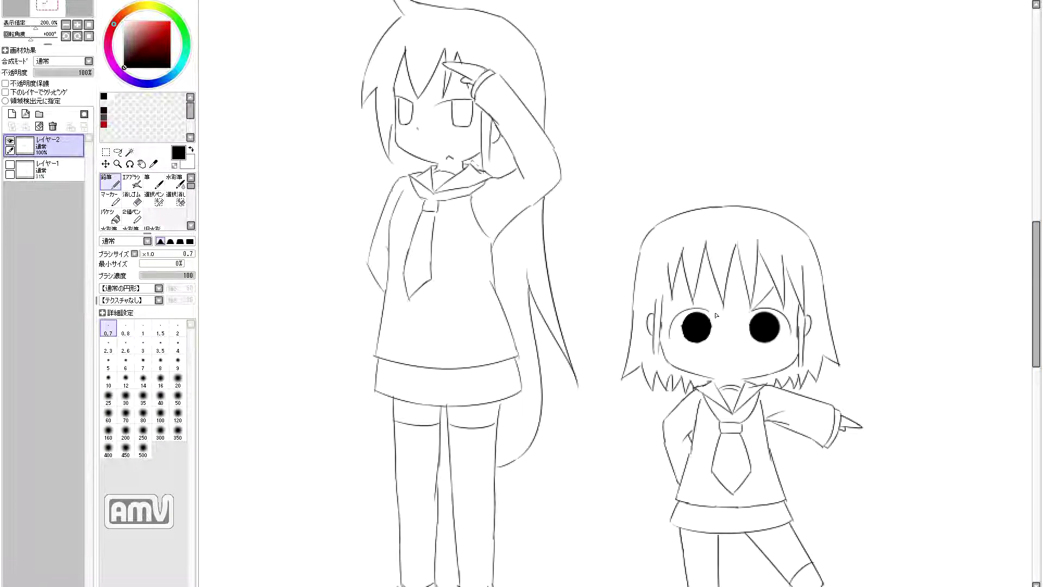
key(h)
drag(536, 351, 556, 351)
key(h)
key(h)
scroll(554, 364, down, 2)
scroll(554, 326, up, 3)
drag(559, 237, 575, 299)
drag(582, 259, 576, 299)
- Check the line art in mirrored view and touch up its lines with the eraser and pencil
key(h)
scroll(351, 343, down, 1)
scroll(645, 335, down, 3)
key(h)
key(h)
scroll(481, 259, up, 5)
key(e)
key(n)
drag(597, 321, 598, 241)
mouse_move(586, 240)
mouse_down()
mouse_move(565, 242)
mouse_move(618, 42)
mouse_up()
scroll(671, 492, down, 4)
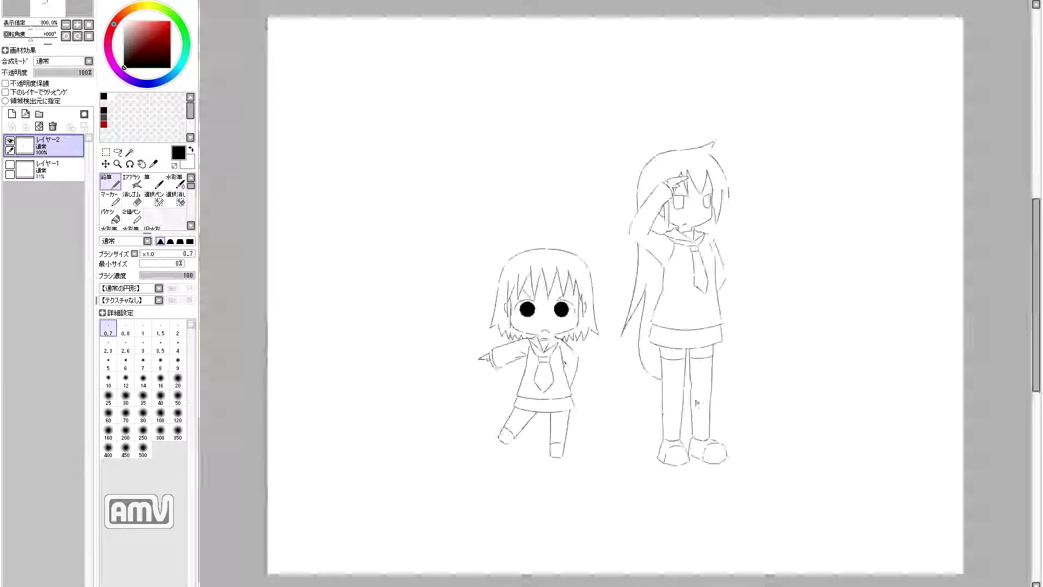
- Undo the last stroke and refine the toe and tongue lines of the tall girl's shoes
scroll(664, 390, up, 1)
key(e)
key(n)
key(ctrl+z)
drag(712, 519, 752, 495)
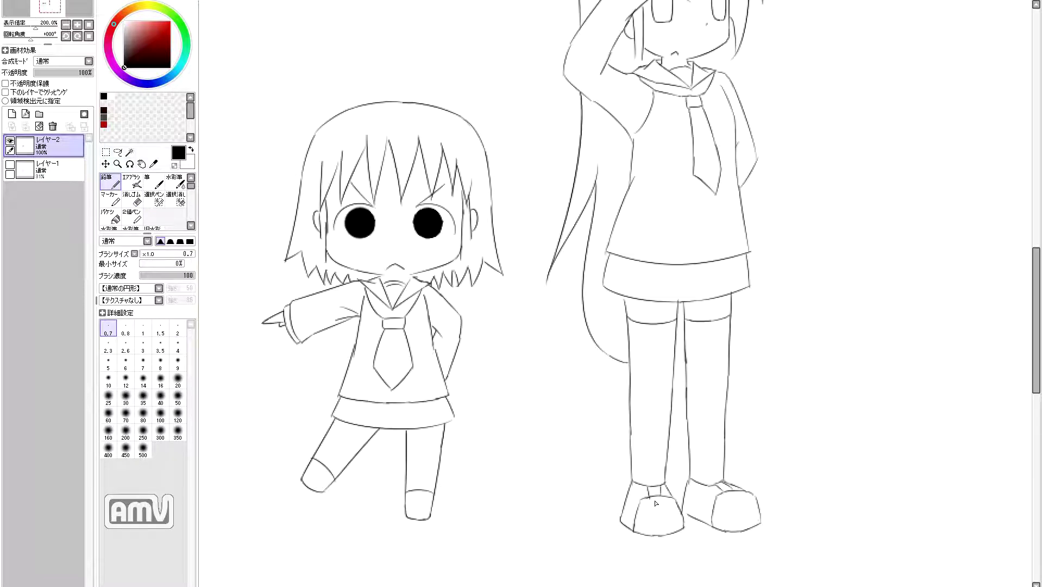
scroll(650, 497, down, 1)
scroll(630, 352, up, 2)
drag(716, 414, 714, 374)
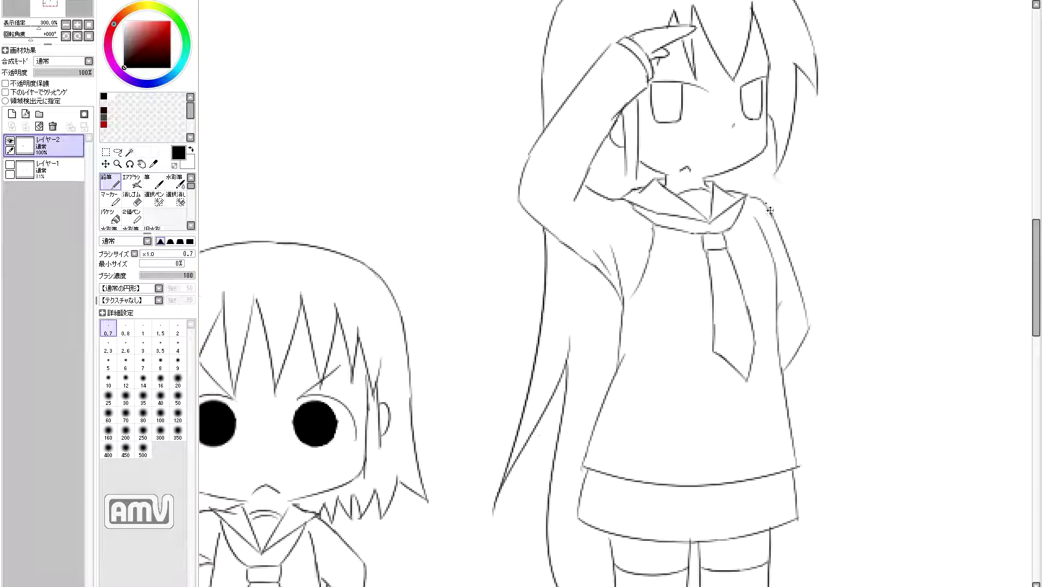
- Erase stray line ends and retouch small gaps in the outlines of both girls
drag(447, 355, 731, 187)
drag(808, 478, 652, 460)
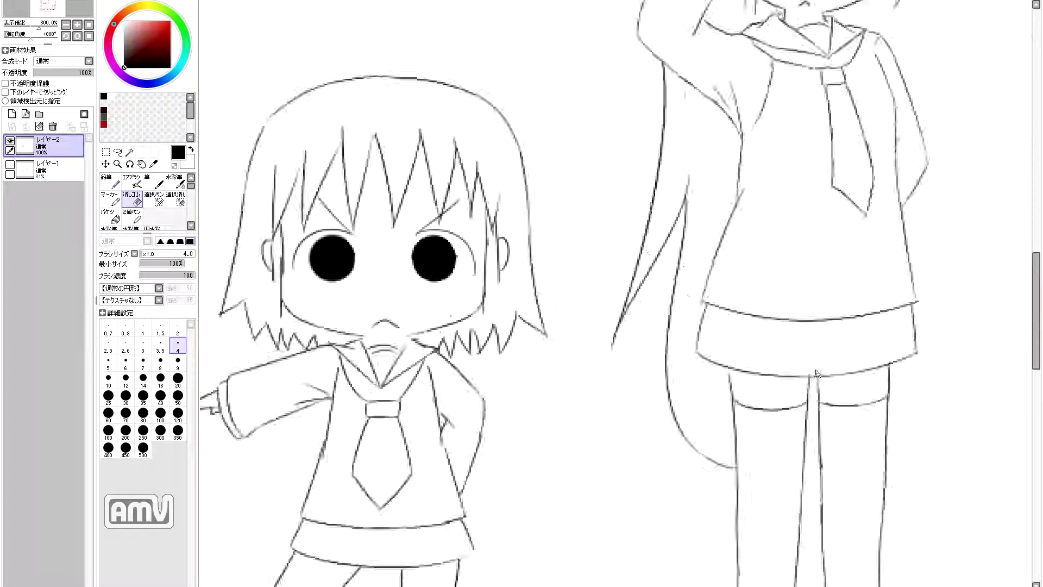
drag(811, 89, 771, 380)
key(e)
drag(851, 112, 851, 142)
key(n)
- Fill both girls' hair, collars, neckties, skirts and socks and the tall girl's eyes with black
key(Home)
scroll(554, 273, up, 2)
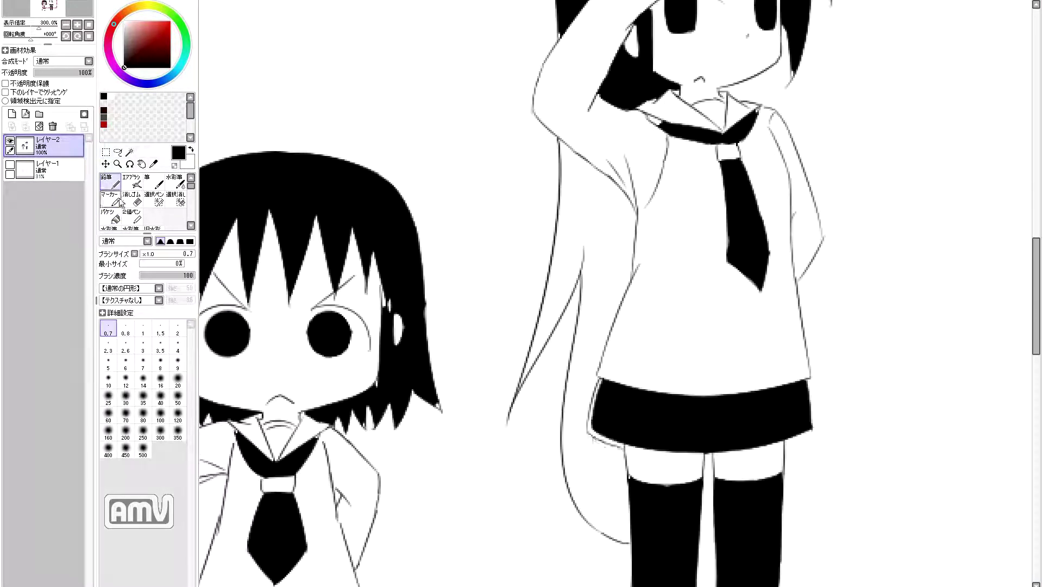
click(113, 217)
click(603, 255)
mouse_move(640, 238)
mouse_down()
mouse_move(622, 451)
mouse_move(936, 79)
mouse_up()
- Draw white shoe lines over the chibi's black feet and fill the toe sections with white
key(n)
drag(584, 421, 642, 326)
key(e)
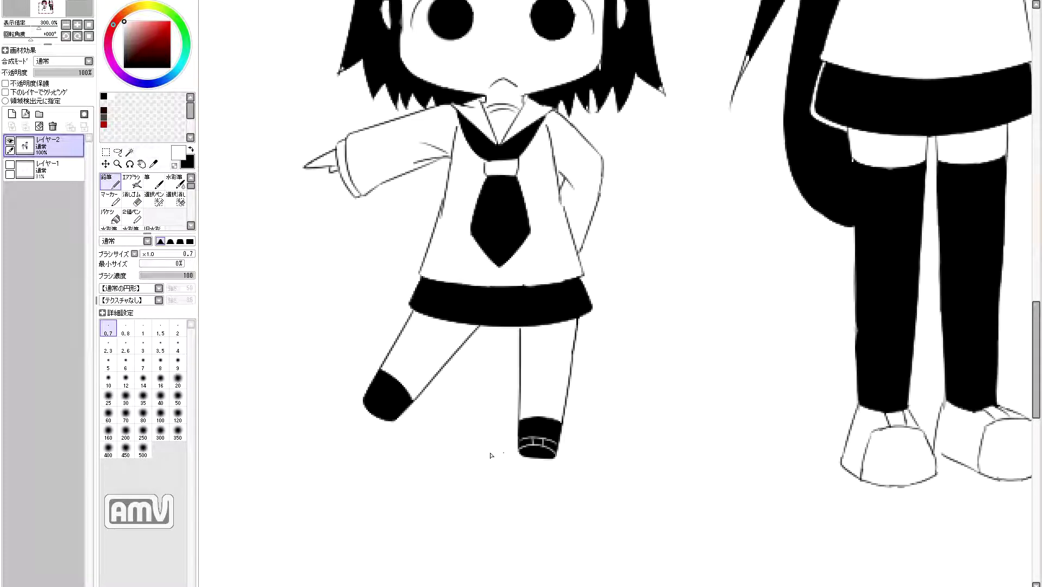
key(g)
click(383, 410)
click(538, 452)
key(n)
drag(535, 440, 541, 443)
drag(387, 397, 386, 406)
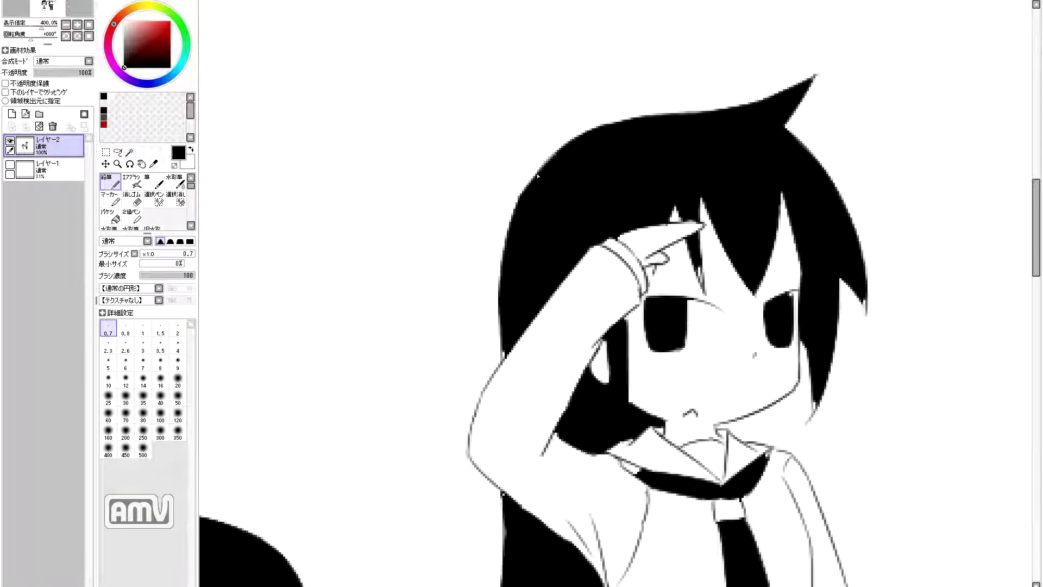
- Smooth the edge of the tall girl's black hair and clean up the lines around her arm and collar
drag(519, 196, 555, 154)
drag(541, 478, 529, 323)
key(e)
drag(554, 370, 573, 396)
key(n)
mouse_move(608, 310)
mouse_down()
mouse_move(607, 235)
mouse_move(620, 243)
mouse_up()
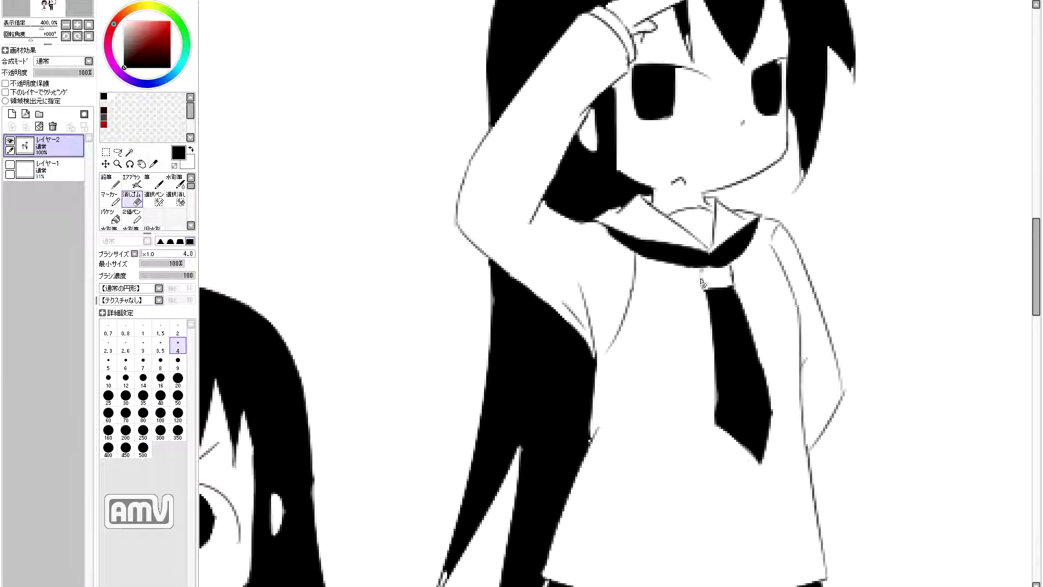
scroll(643, 267, up, 5)
key(n)
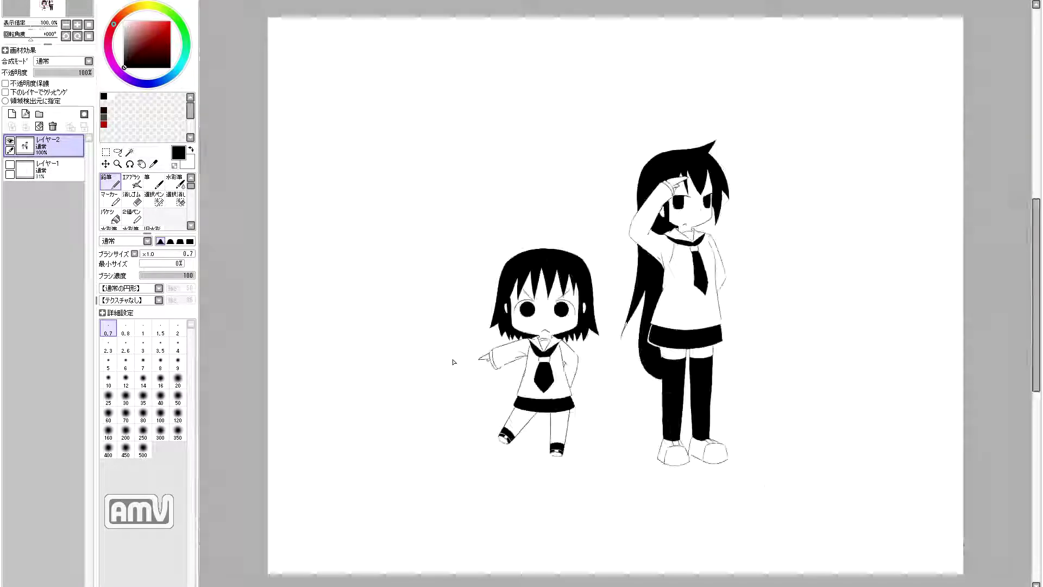
- Blacken the tip of the tall girl's back hair and separate the hair from her stocking with a white line
key(e)
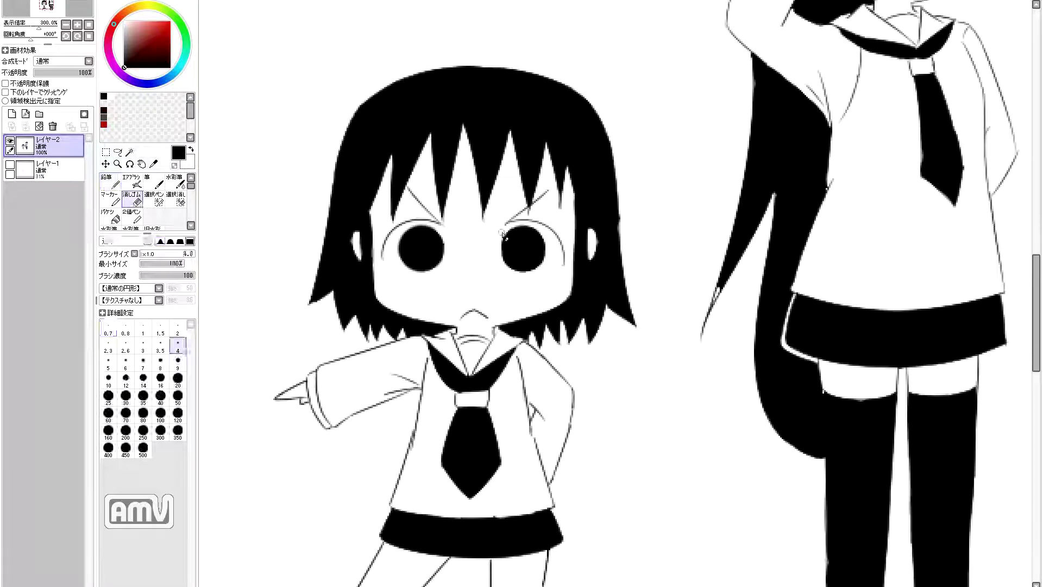
key(n)
mouse_move(720, 288)
mouse_down()
mouse_move(712, 306)
mouse_move(709, 270)
mouse_up()
key(x)
drag(816, 359, 815, 429)
key(x)
drag(786, 271, 806, 334)
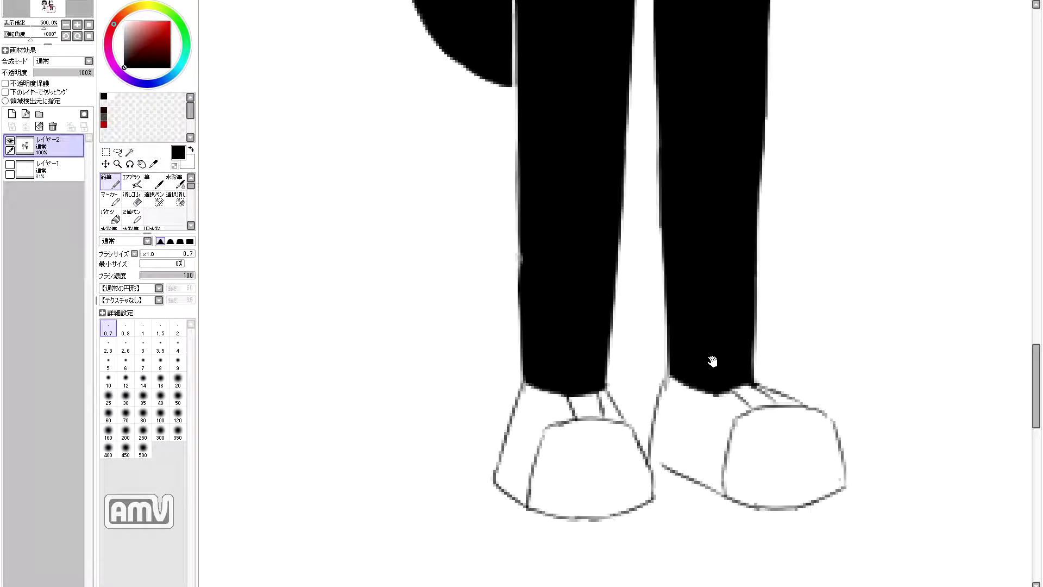
- Paint the side and heel panels of the tall girl's shoes black, leaving the toe caps and soles white
drag(652, 467, 725, 443)
drag(505, 478, 571, 391)
drag(652, 446, 745, 380)
drag(500, 483, 606, 408)
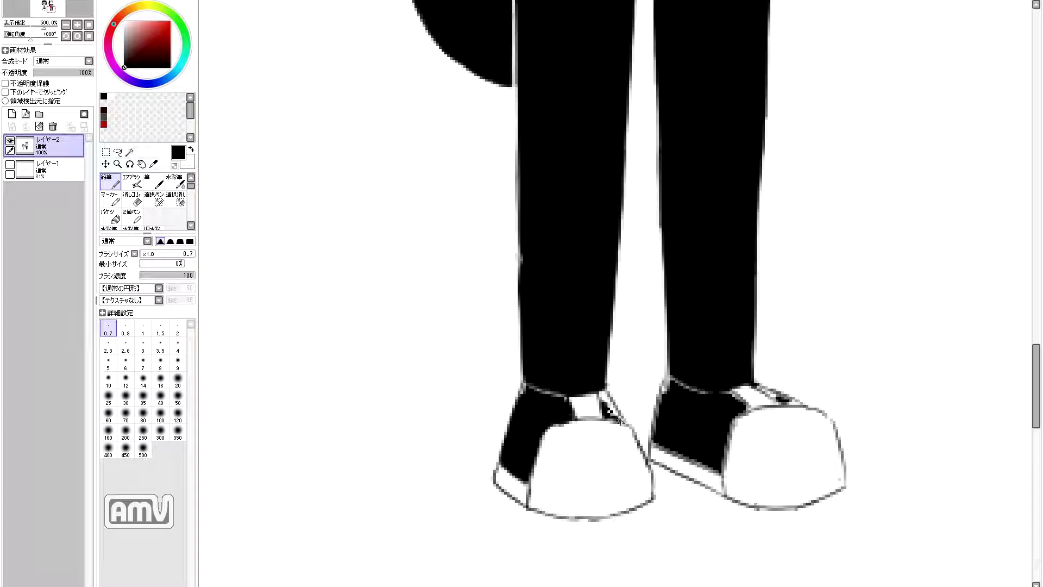
- Draw white separating lines between the tall girl's black stockings and her shoes
key(x)
drag(524, 385, 574, 397)
mouse_move(670, 378)
mouse_down()
mouse_move(736, 392)
mouse_move(654, 432)
mouse_move(736, 417)
mouse_up()
key(x)
key(e)
key(n)
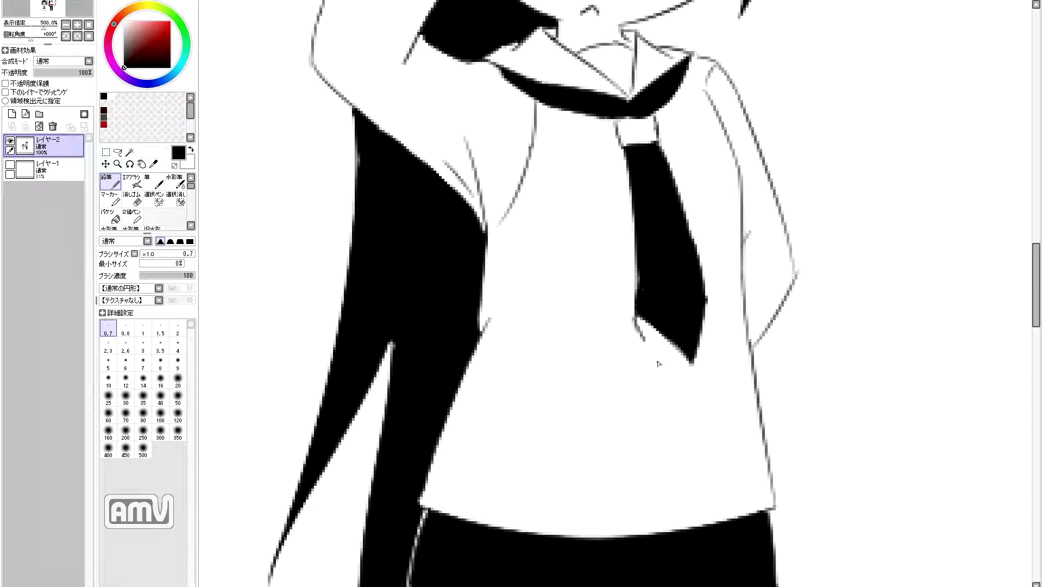
- Outline a longer pointed tip for the tall girl's necktie and fill it with black
drag(630, 304, 695, 415)
drag(707, 263, 698, 415)
key(g)
click(668, 375)
- Outline the hair behind the tall girl's neck and fill it with black
key(n)
mouse_move(679, 190)
mouse_down()
mouse_move(712, 309)
mouse_move(713, 240)
mouse_up()
scroll(783, 249, down, 2)
key(g)
click(661, 141)
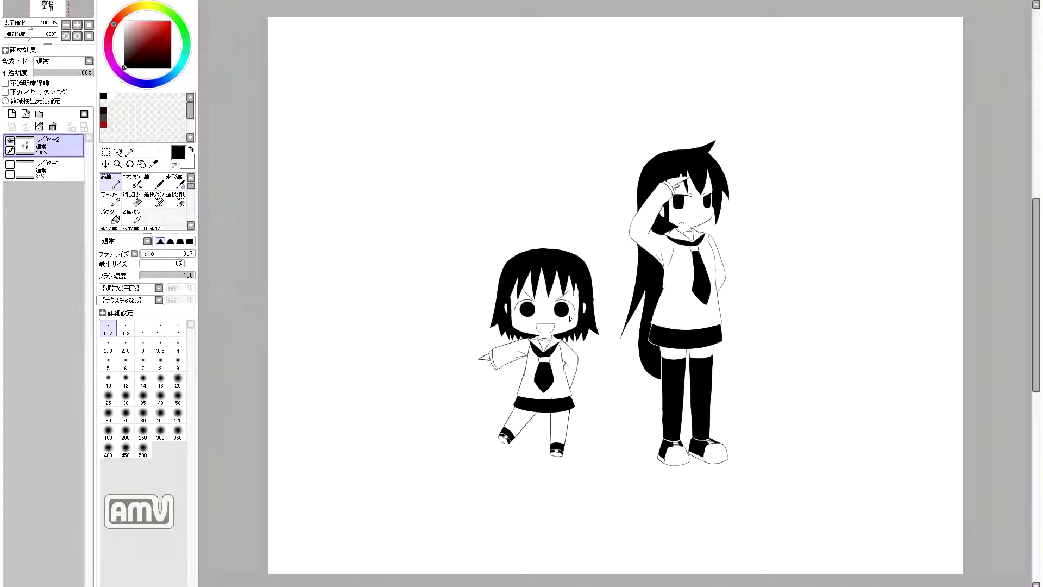
- Add a white highlight band across the chibi's hair and redraw the fringe and side outlines over it in black
scroll(691, 190, up, 4)
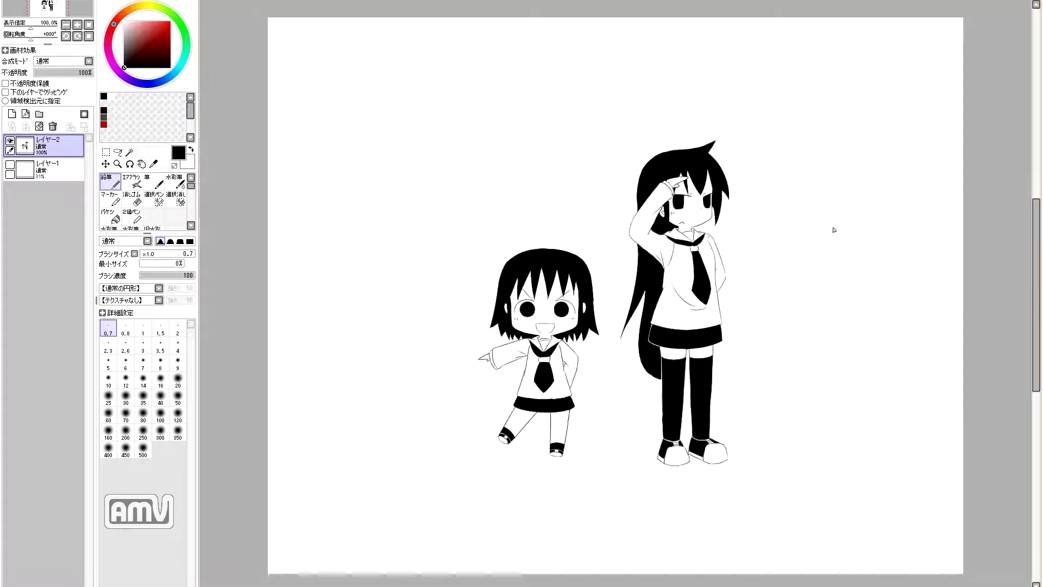
scroll(652, 204, up, 5)
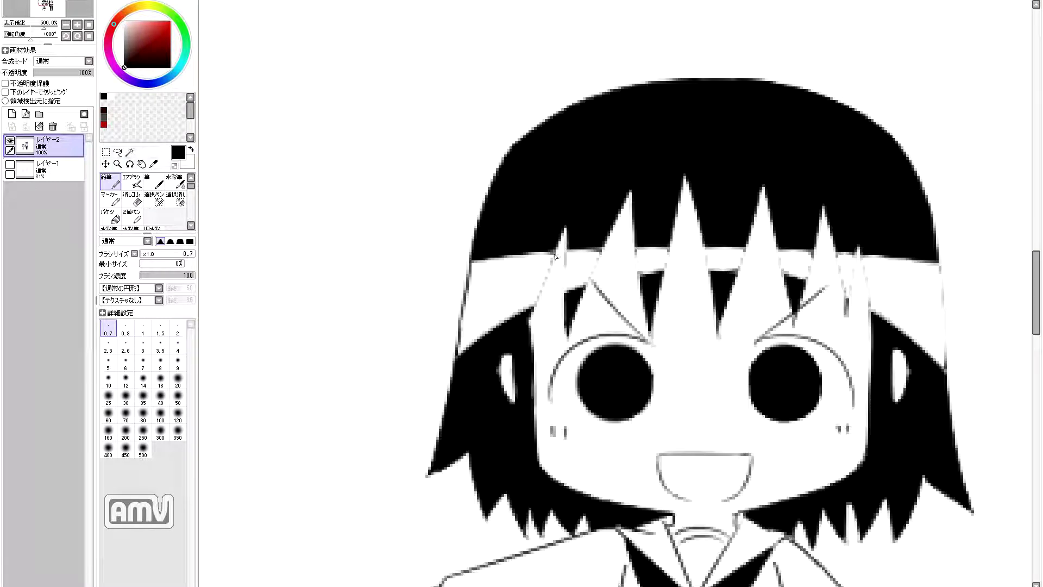
drag(560, 245, 530, 326)
drag(602, 247, 565, 312)
drag(668, 246, 638, 277)
drag(815, 248, 780, 289)
drag(855, 252, 837, 322)
drag(943, 262, 936, 328)
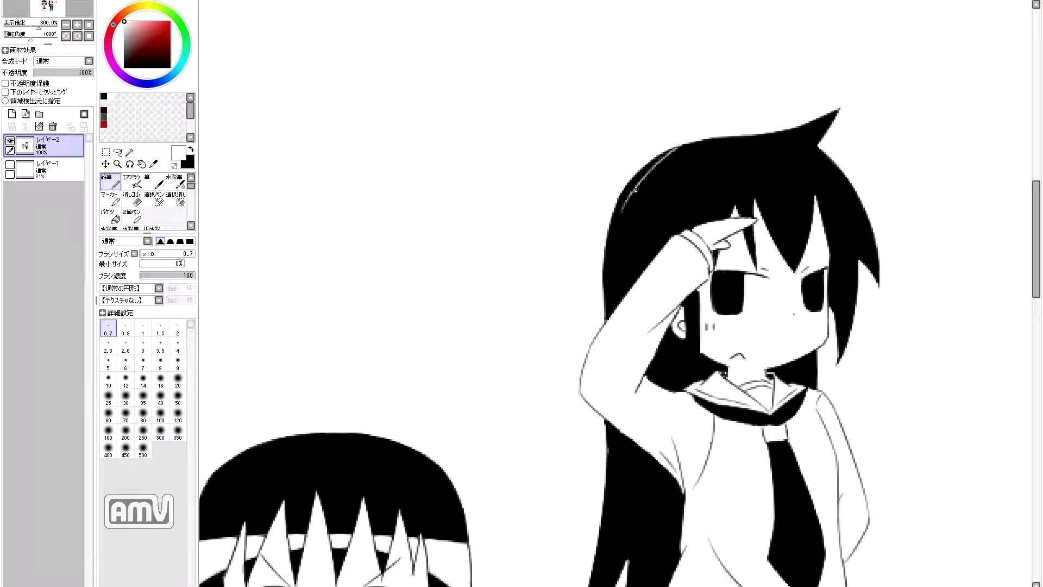
- Paint a white highlight band across the tall girl's black hair and along its outer edge
drag(622, 213, 640, 247)
drag(604, 308, 666, 252)
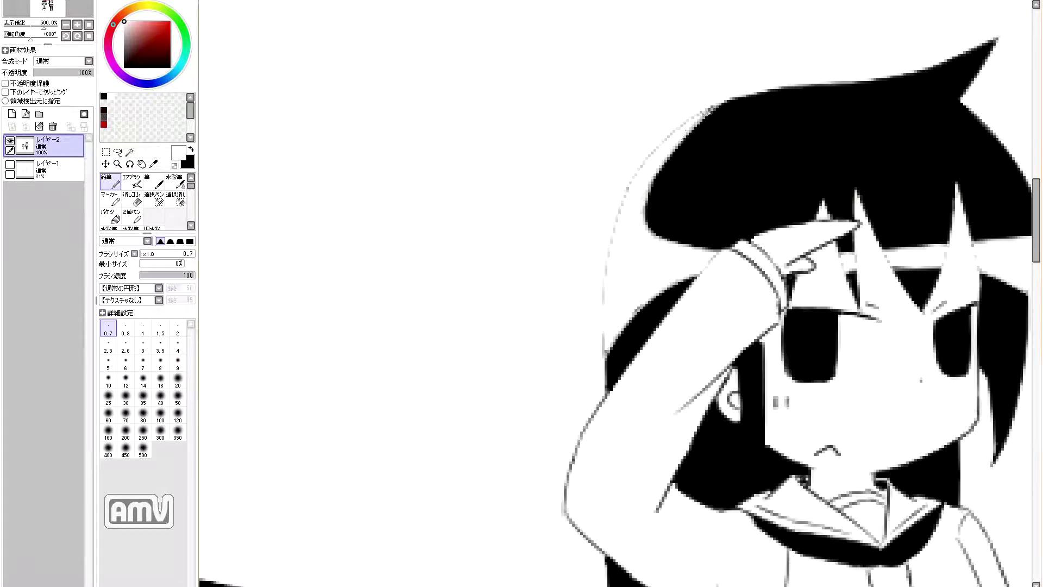
mouse_move(706, 111)
mouse_down()
mouse_move(643, 195)
mouse_move(662, 233)
mouse_up()
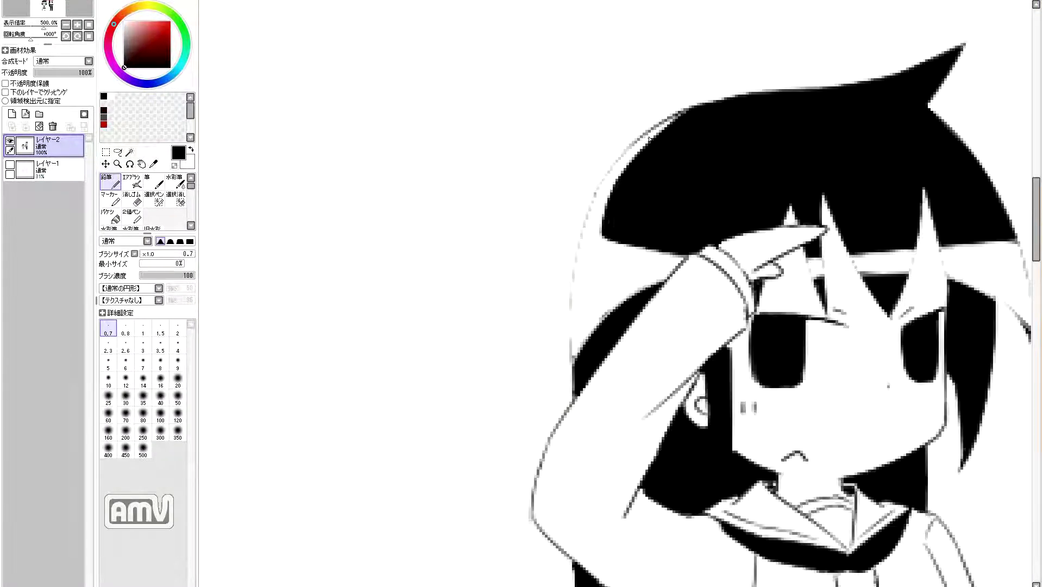
- Redraw the tall girl's outer hair contour and side strands in black around the white highlight
drag(645, 132, 565, 380)
key(x)
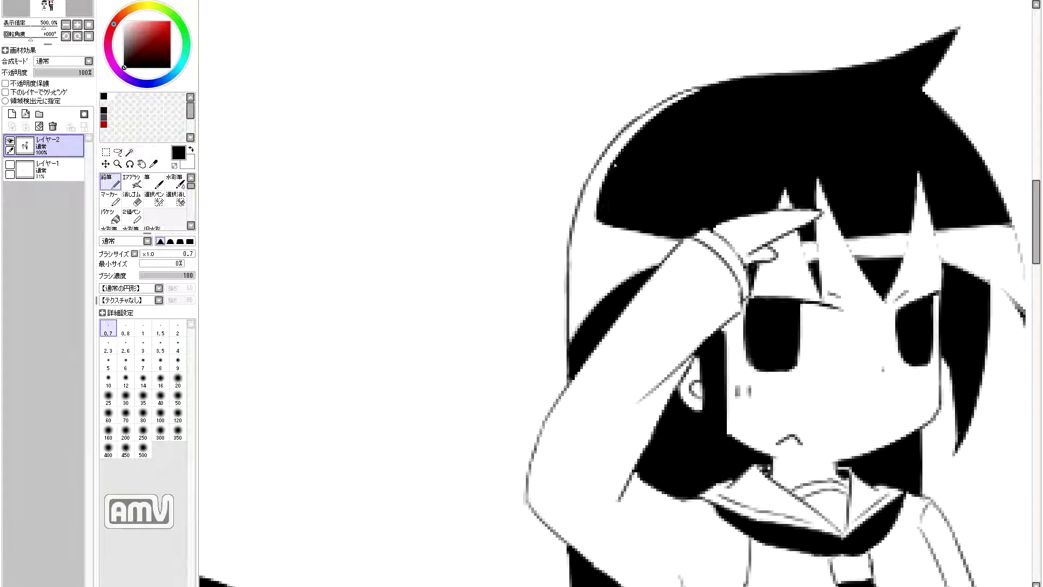
scroll(623, 152, down, 5)
scroll(647, 179, up, 5)
key(x)
drag(913, 121, 869, 166)
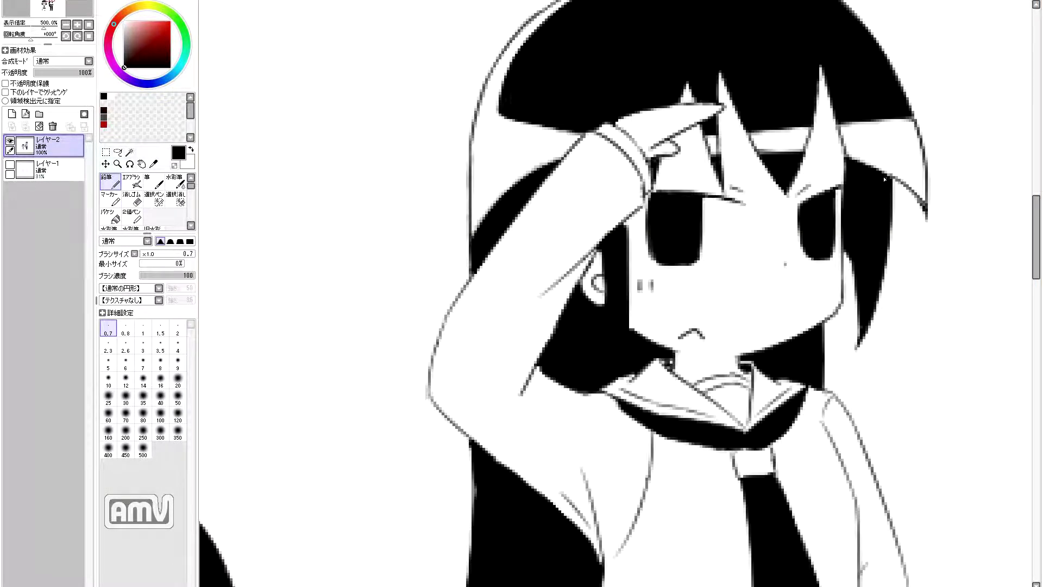
- Lighten the lower part of the tall girl's eyes with white and outline their lower rims in black
key(x)
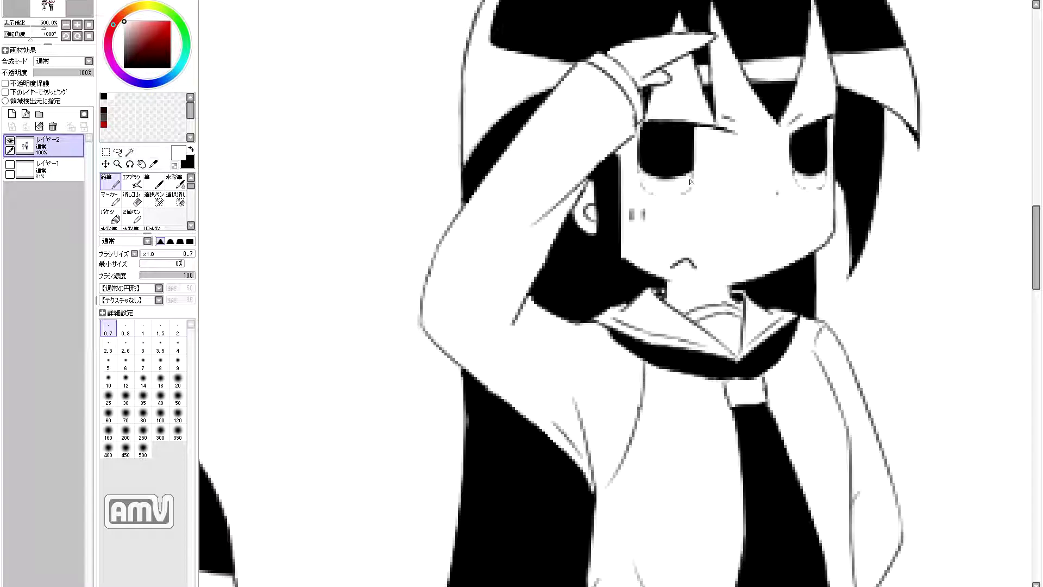
key(x)
click(682, 197)
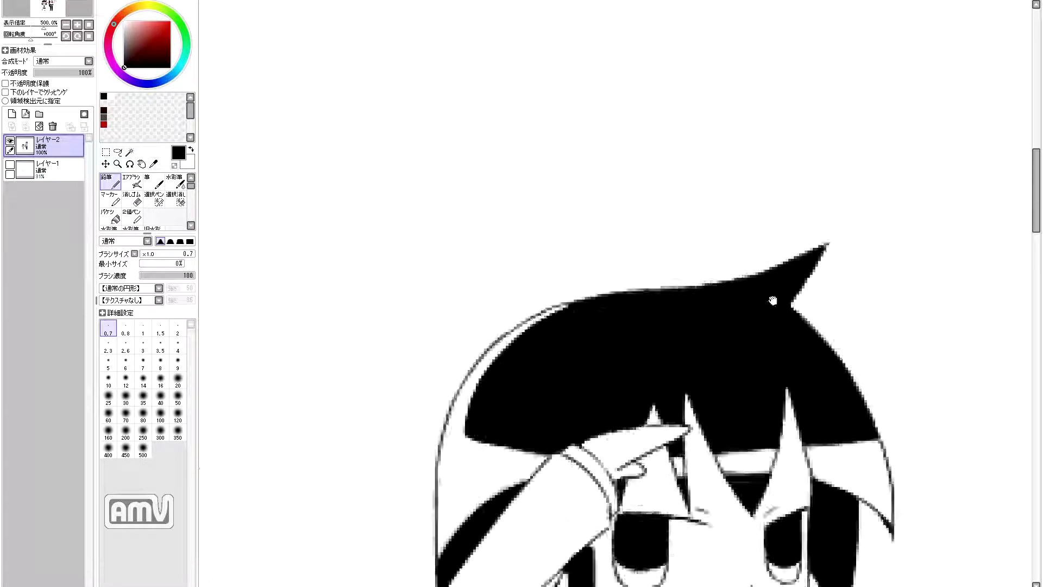
- Paint white crescents in the lower part of the chibi's eyes and add a small white highlight at the side
key(x)
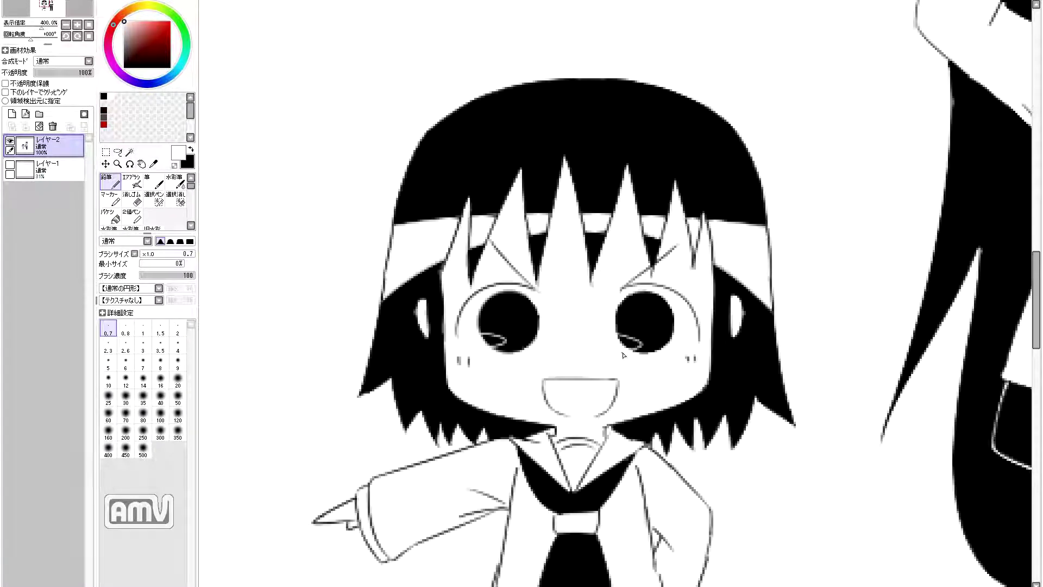
drag(418, 326, 474, 328)
mouse_move(552, 330)
mouse_down()
mouse_move(608, 330)
mouse_move(580, 345)
mouse_up()
mouse_move(587, 174)
mouse_down()
mouse_move(587, 392)
mouse_move(575, 342)
mouse_up()
scroll(575, 343, up, 1)
key(x)
drag(471, 322, 478, 315)
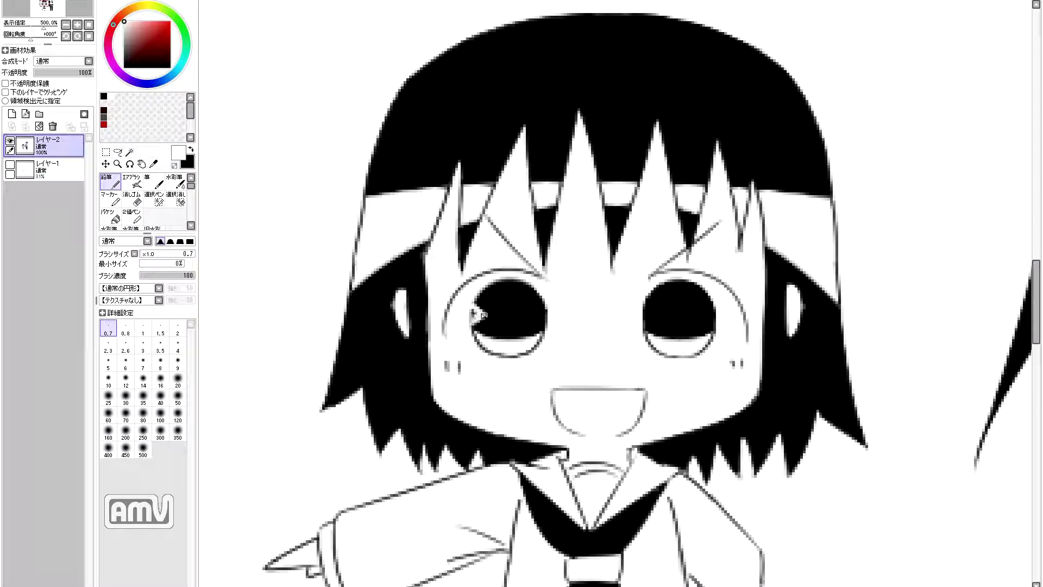
scroll(656, 317, down, 4)
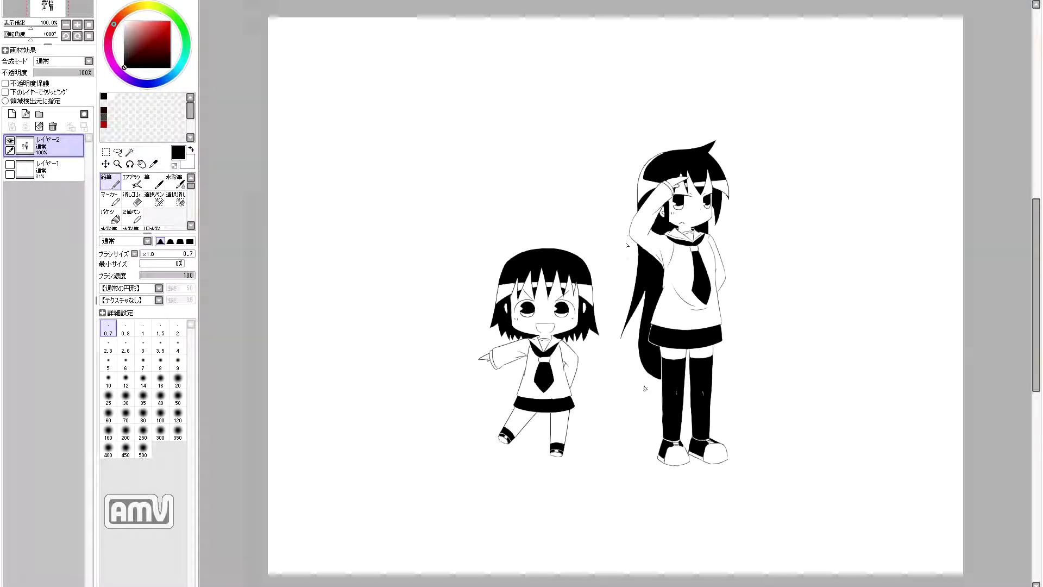